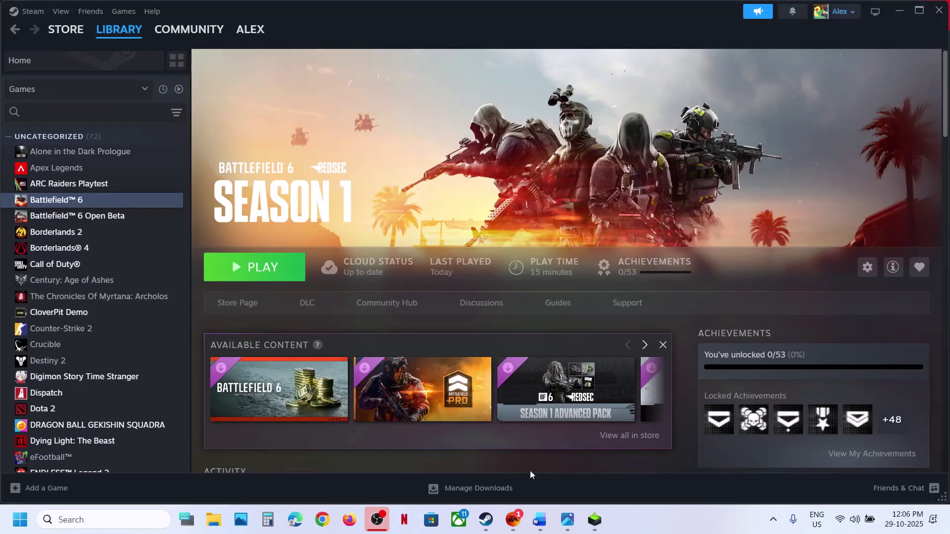
Step: Check Battlefield 6 in the EA app and Steam, then bring up the Word fix-step notes
{"action": "left_click", "coordinate": [513, 519]}
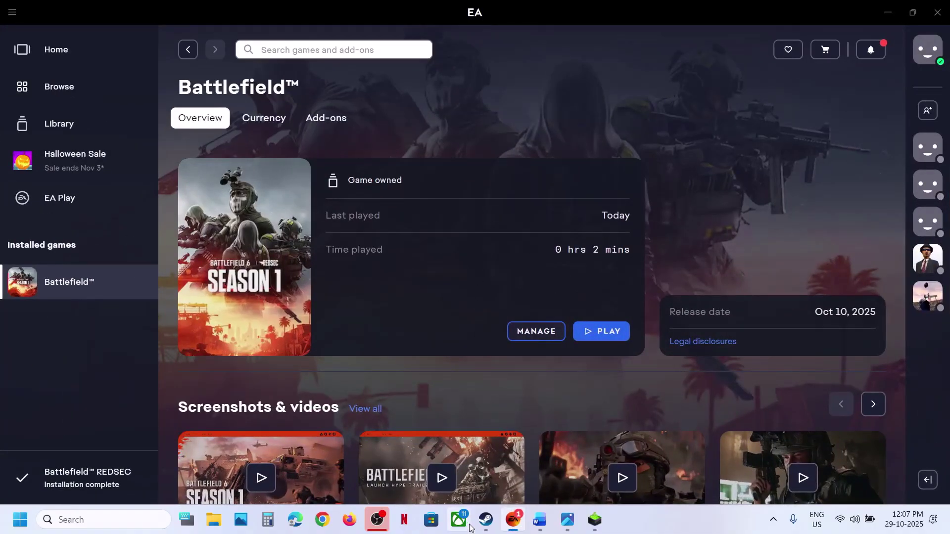
{"action": "left_click", "coordinate": [486, 520]}
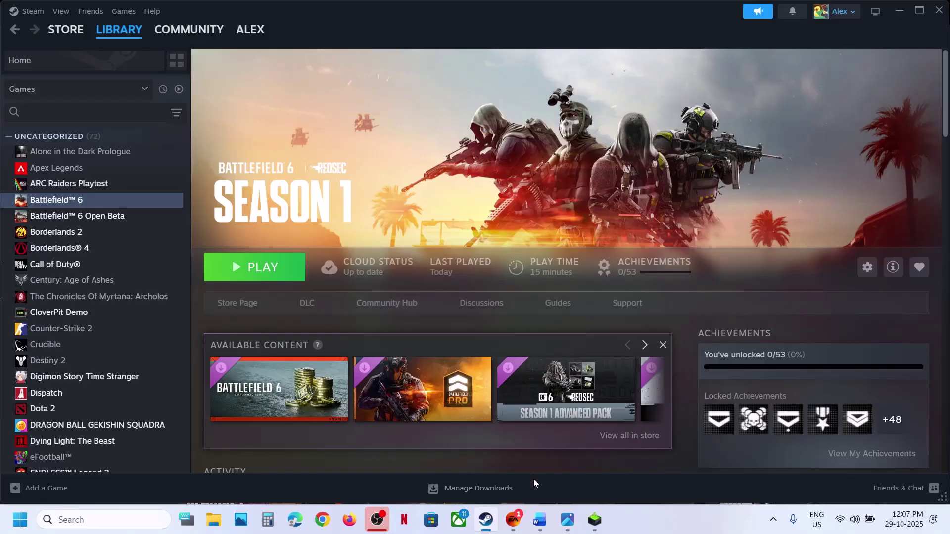
{"action": "left_click", "coordinate": [551, 523]}
{"action": "scroll", "coordinate": [320, 333], "scroll_direction": "down", "scroll_amount": 3}
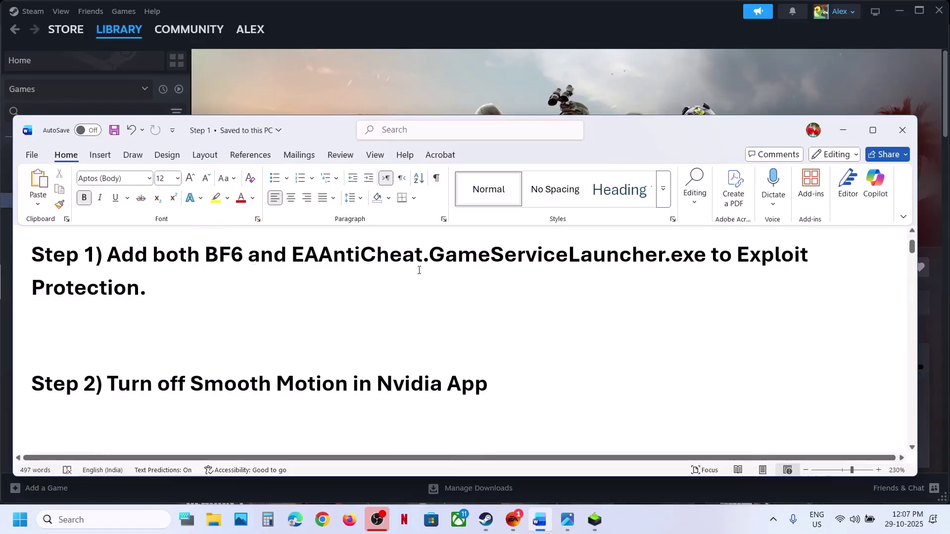
Step: Copy 'Exploit Protection' from Word's Step 1 and search Windows to open Exploit protection settings
{"action": "left_click_drag", "start_coordinate": [293, 255], "coordinate": [666, 255]}
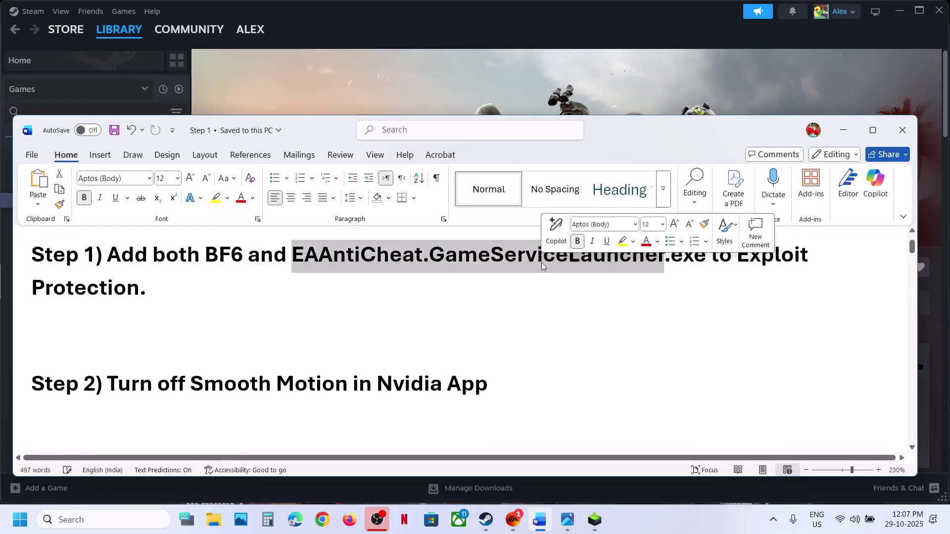
{"action": "left_click", "coordinate": [462, 93]}
{"action": "key", "text": "alt+Tab"}
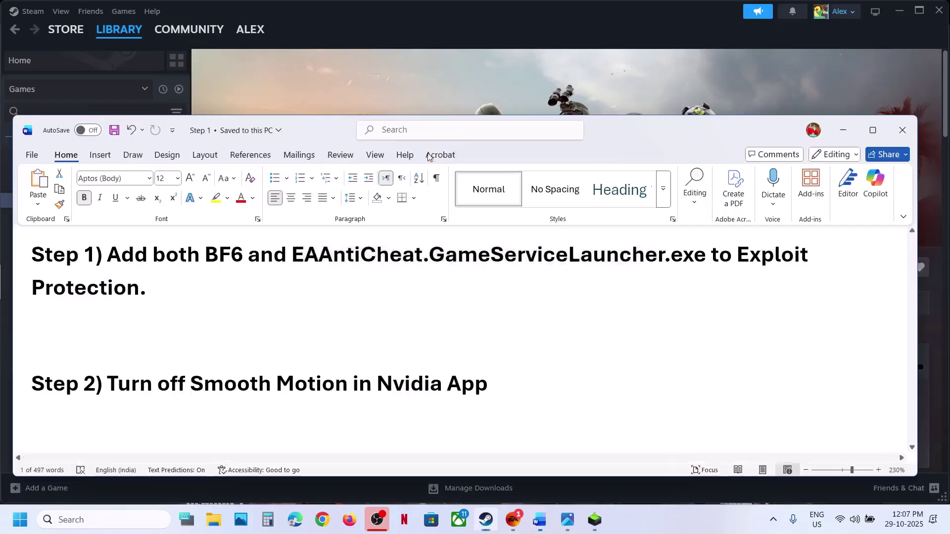
{"action": "left_click_drag", "start_coordinate": [737, 250], "coordinate": [142, 289]}
{"action": "key", "text": "ctrl+c"}
{"action": "left_click", "coordinate": [85, 518]}
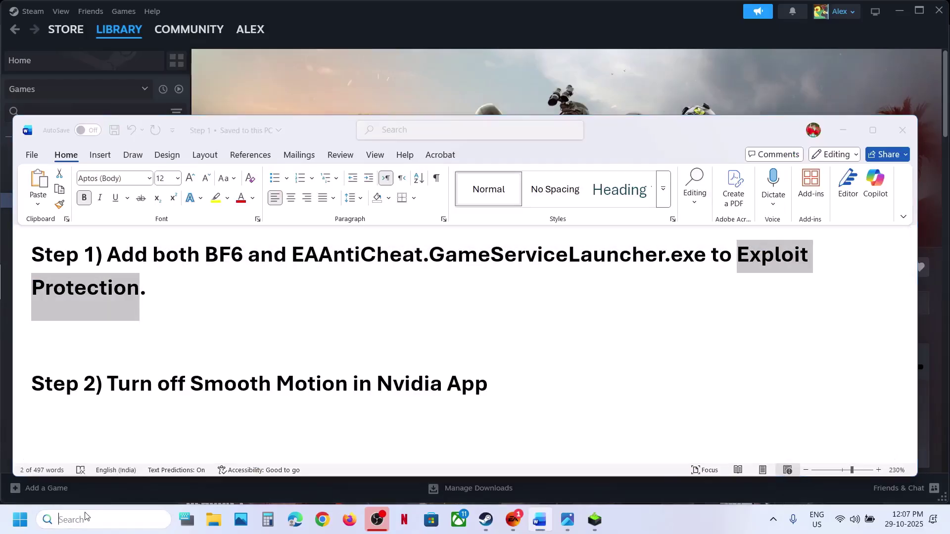
{"action": "key", "text": "ctrl+v"}
{"action": "left_click", "coordinate": [139, 136]}
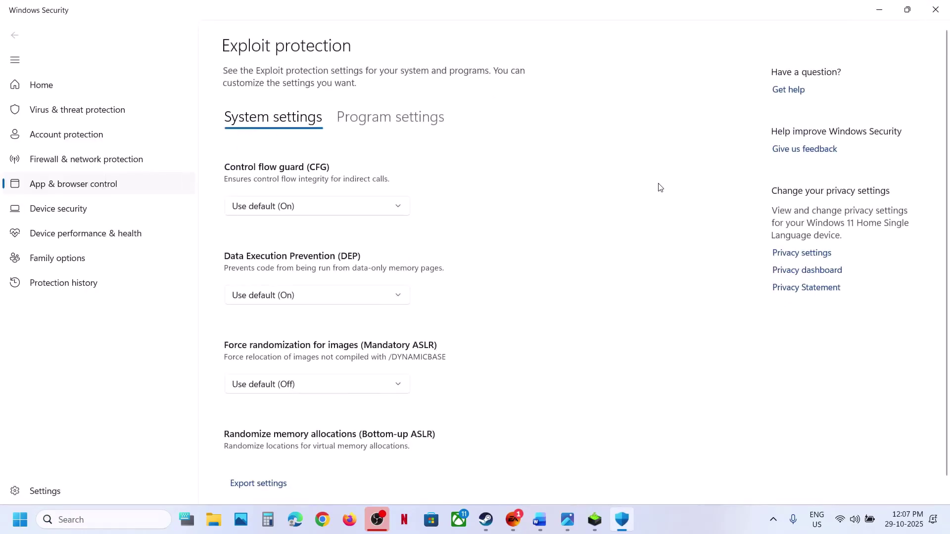
Step: Start adding a program to customize by exact file path, opening the C: drive
{"action": "left_click", "coordinate": [395, 116]}
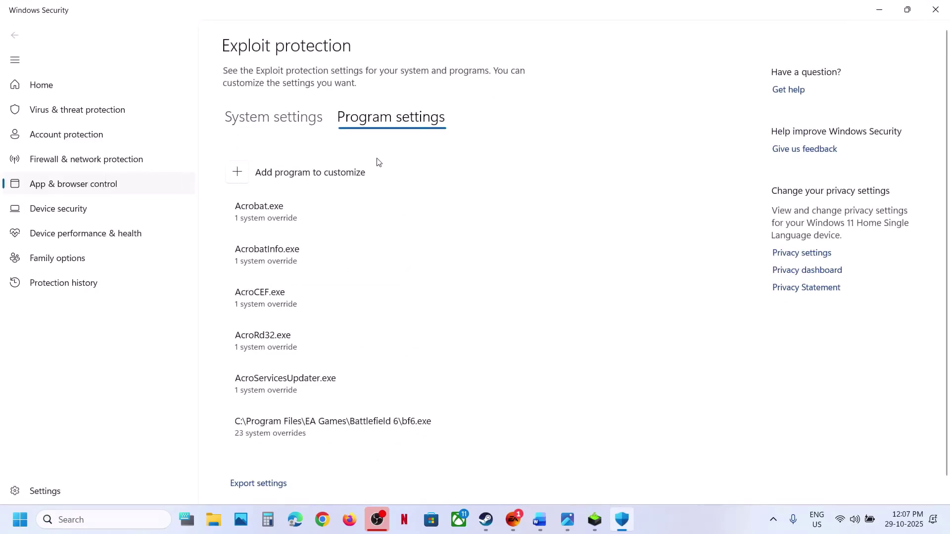
{"action": "left_click", "coordinate": [237, 173]}
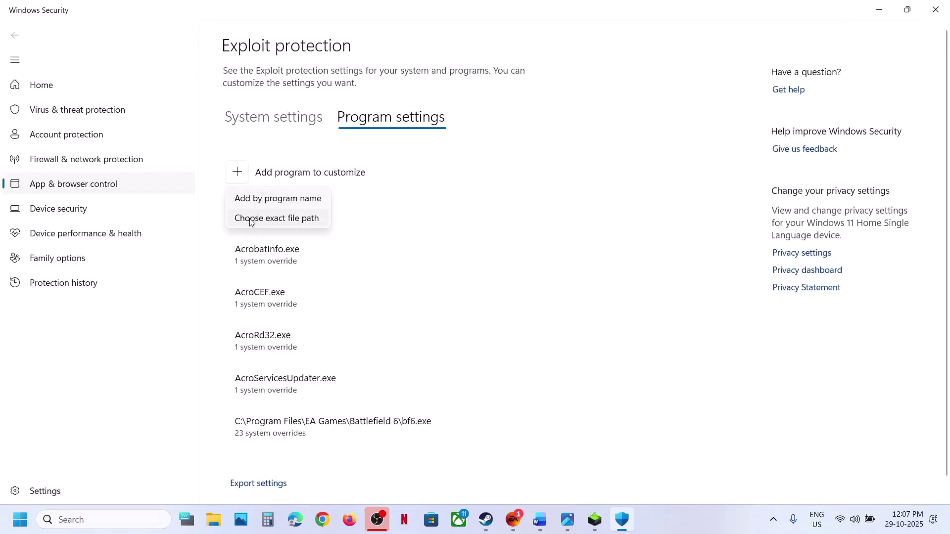
{"action": "left_click", "coordinate": [251, 220]}
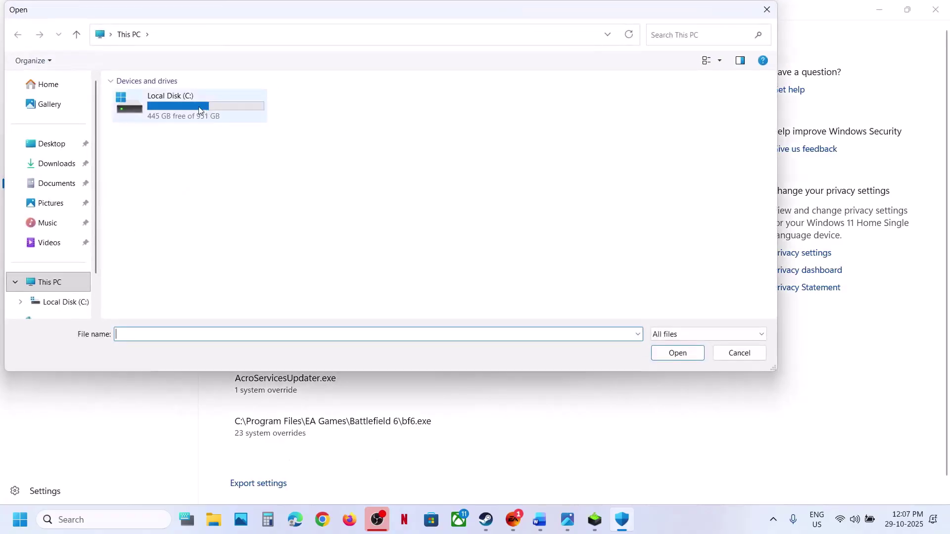
{"action": "double_click", "coordinate": [201, 110]}
{"action": "scroll", "coordinate": [201, 208], "scroll_direction": "down", "scroll_amount": 2}
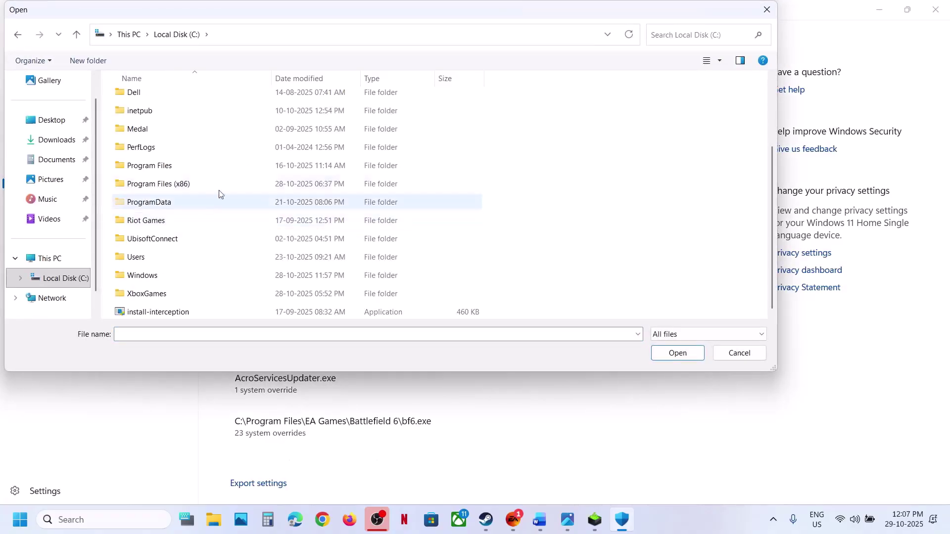
Step: Browse to Program Files (x86)\Steam\steamapps\common\Battlefield 6 in the file picker
{"action": "double_click", "coordinate": [174, 191]}
{"action": "scroll", "coordinate": [201, 223], "scroll_direction": "down", "scroll_amount": 3}
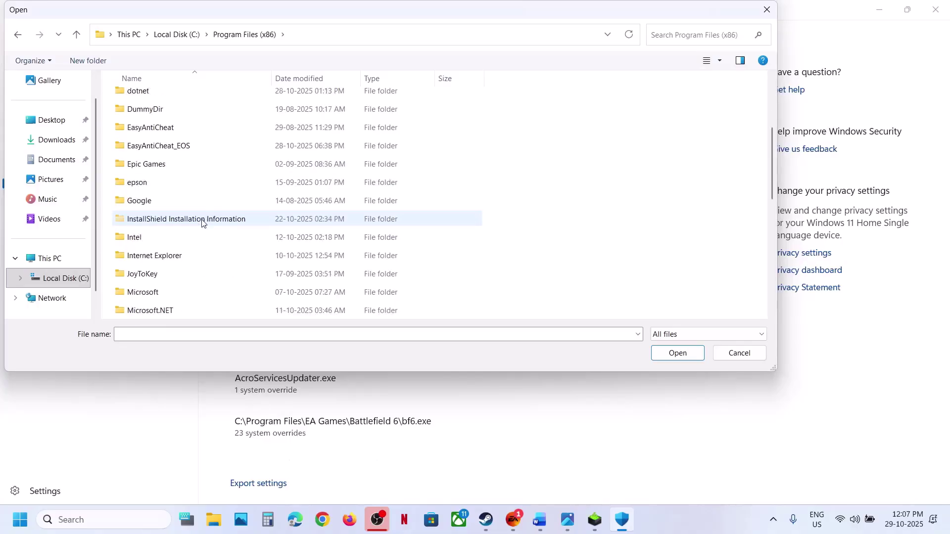
{"action": "scroll", "coordinate": [205, 222], "scroll_direction": "down", "scroll_amount": 3}
{"action": "scroll", "coordinate": [155, 241], "scroll_direction": "down", "scroll_amount": 2}
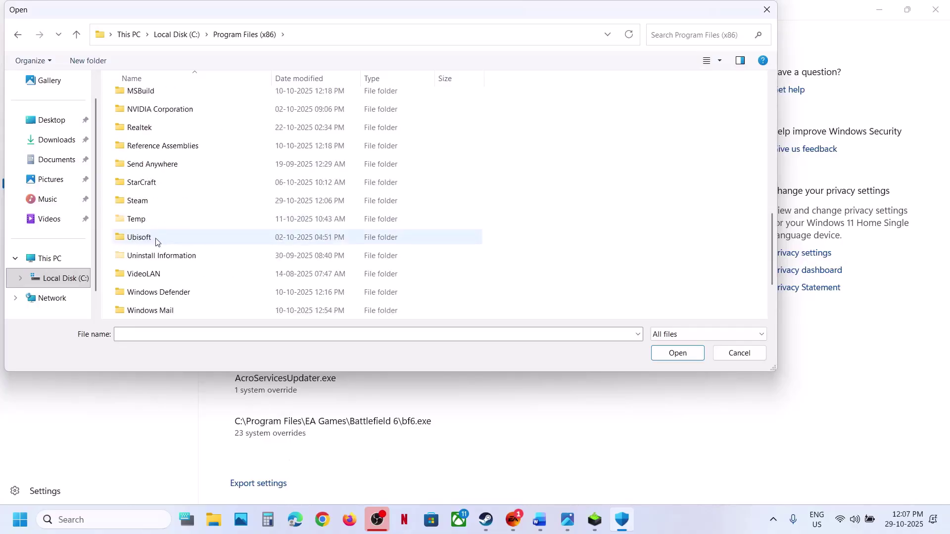
{"action": "double_click", "coordinate": [138, 200]}
{"action": "type", "text": "steam"}
{"action": "double_click", "coordinate": [148, 115]}
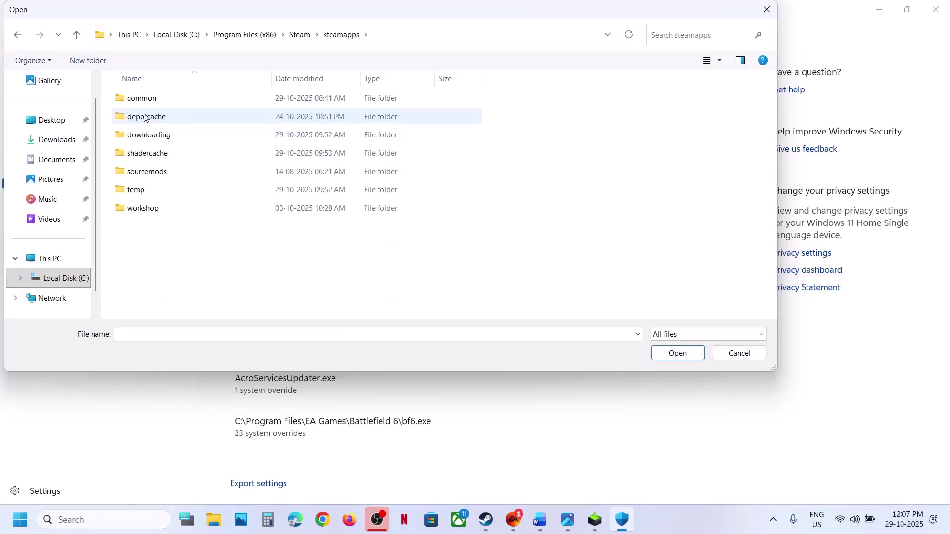
{"action": "double_click", "coordinate": [142, 99]}
{"action": "double_click", "coordinate": [160, 103]}
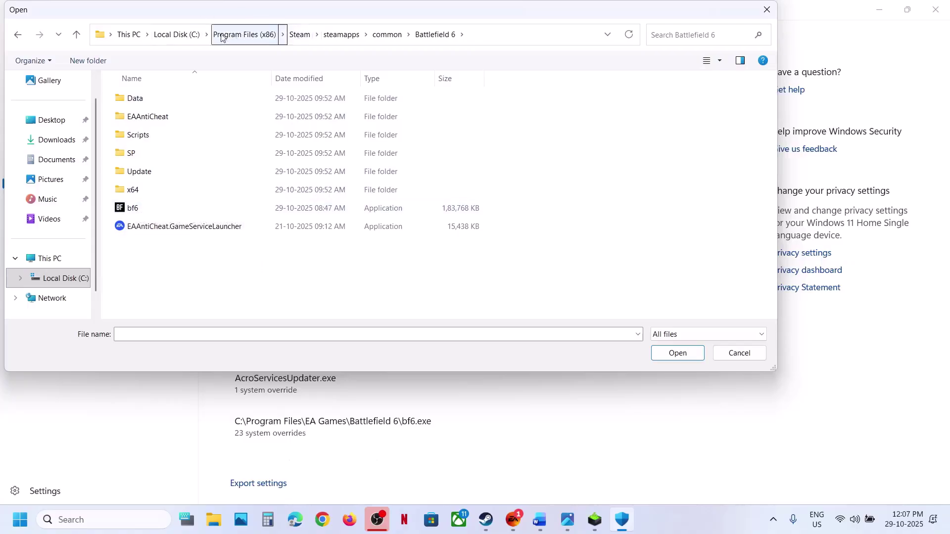
Step: Pick bf6.exe from C:\Program Files\EA Games\Battlefield 6 instead and add it
{"action": "left_click", "coordinate": [181, 35]}
{"action": "double_click", "coordinate": [151, 263]}
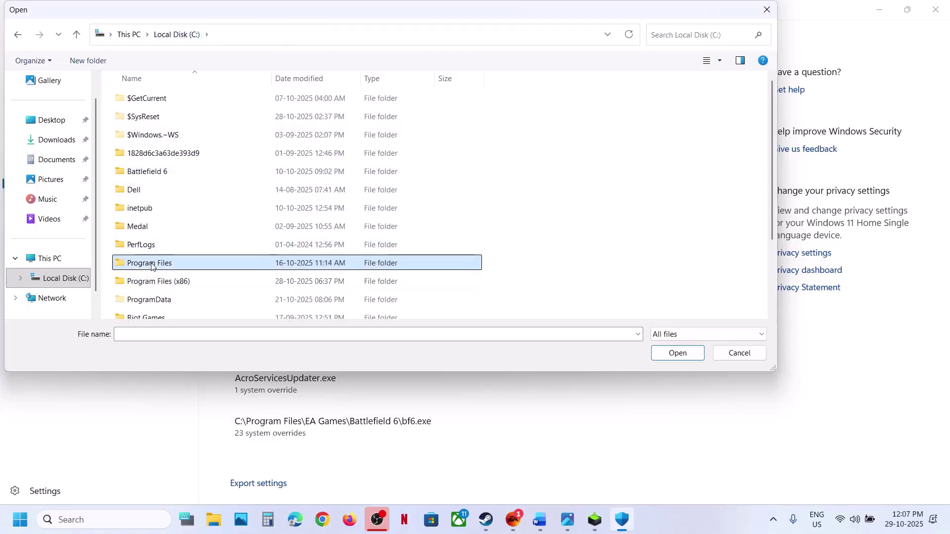
{"action": "scroll", "coordinate": [178, 187], "scroll_direction": "down", "scroll_amount": 3}
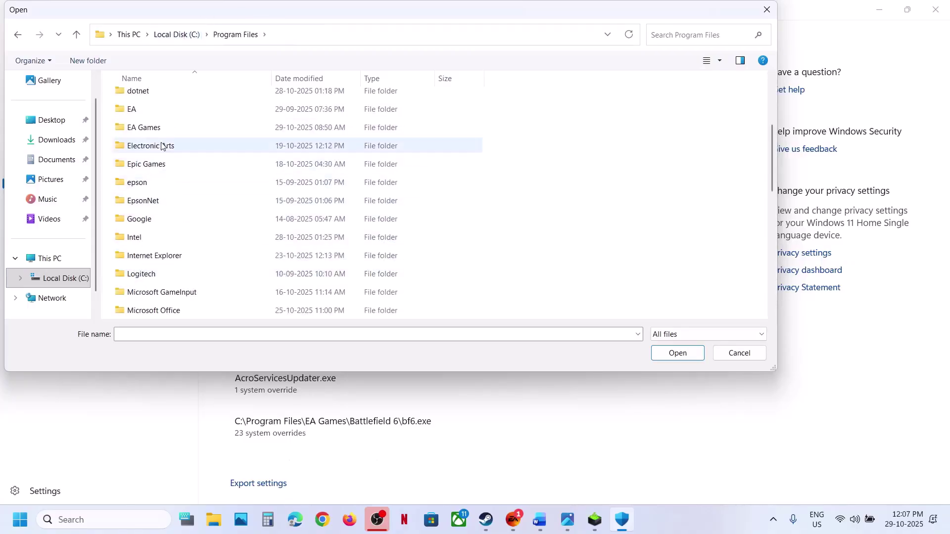
{"action": "double_click", "coordinate": [158, 130]}
{"action": "double_click", "coordinate": [168, 98]}
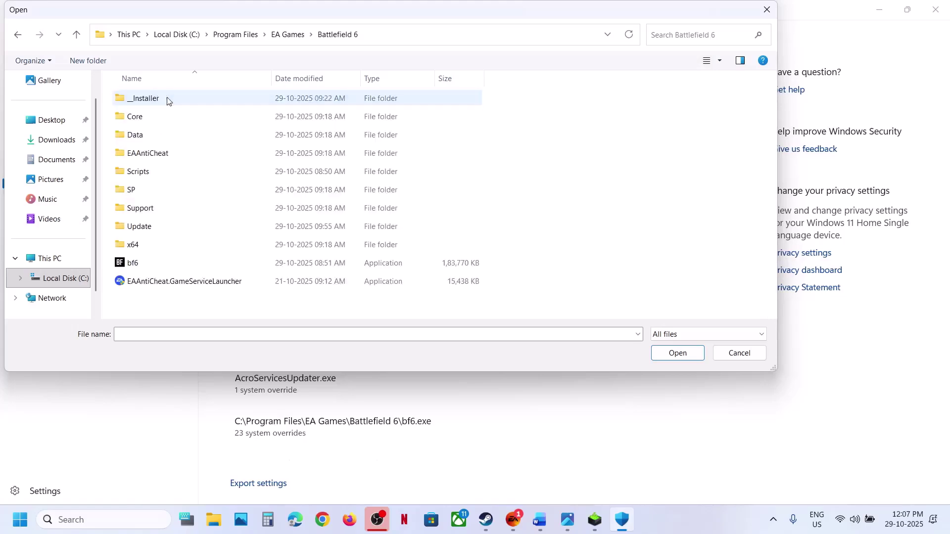
{"action": "left_click", "coordinate": [131, 266]}
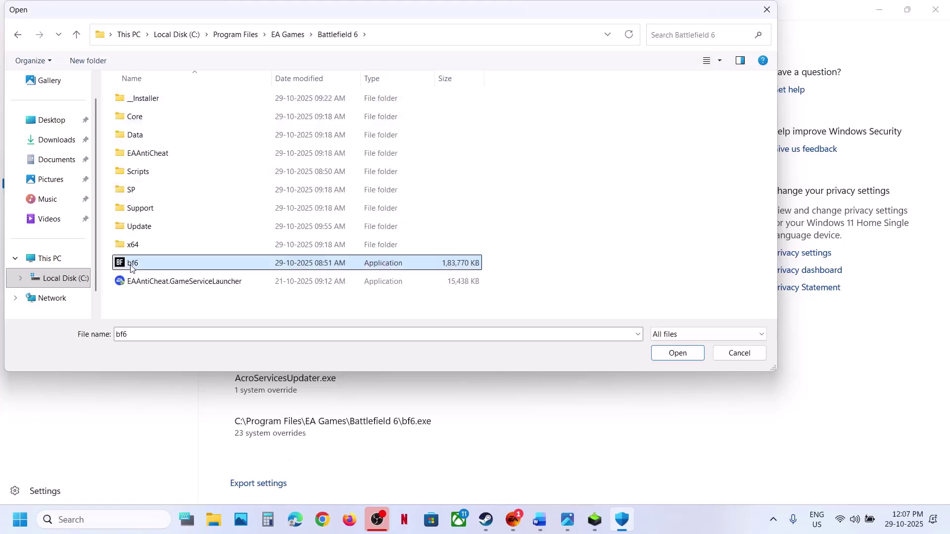
{"action": "left_click", "coordinate": [673, 354]}
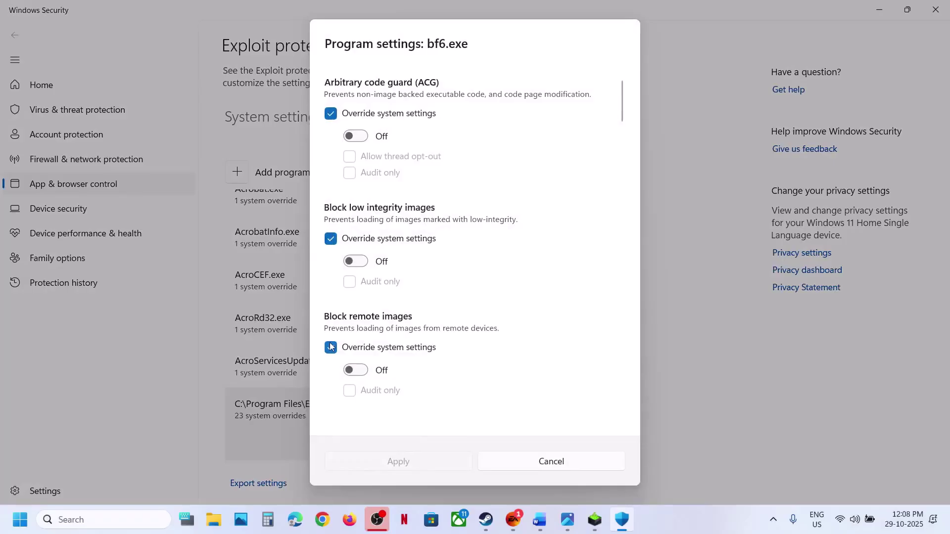
Step: Review bf6.exe's program settings, toggling Export address filtering on and back off
{"action": "scroll", "coordinate": [331, 346], "scroll_direction": "down", "scroll_amount": 20}
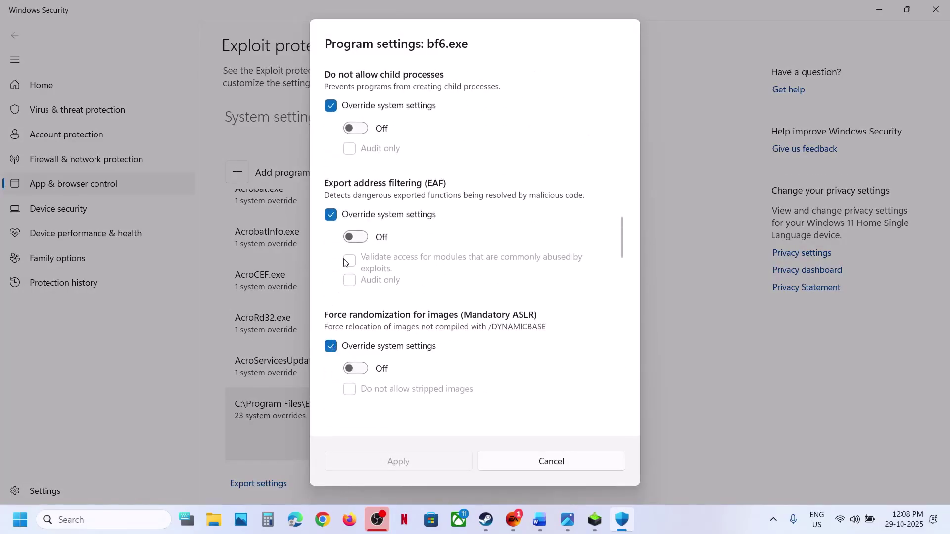
{"action": "scroll", "coordinate": [337, 344], "scroll_direction": "down", "scroll_amount": 10}
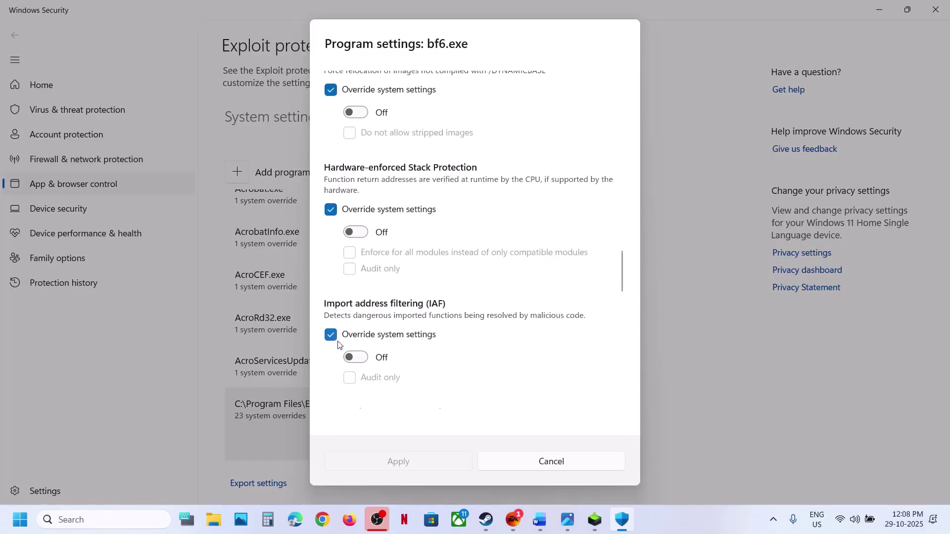
{"action": "scroll", "coordinate": [345, 333], "scroll_direction": "down", "scroll_amount": 20}
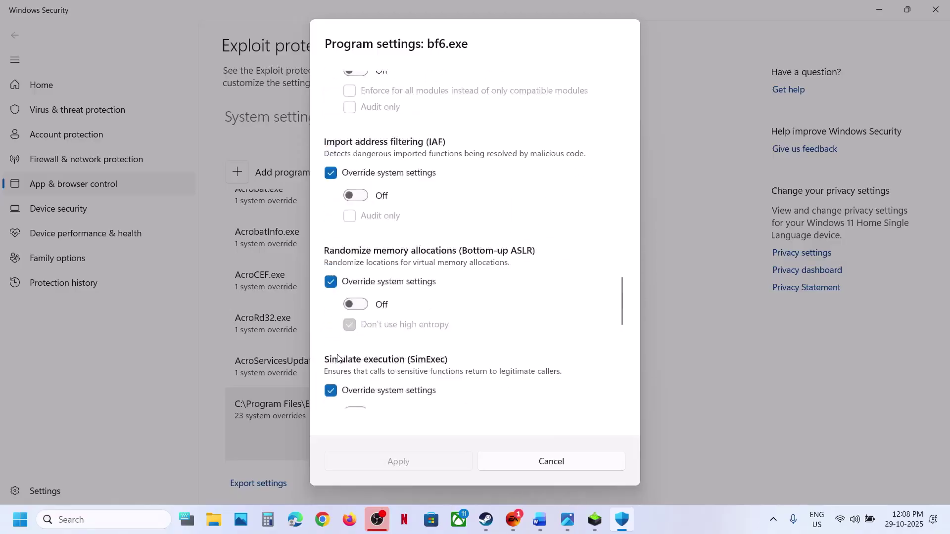
{"action": "scroll", "coordinate": [338, 358], "scroll_direction": "down", "scroll_amount": 2}
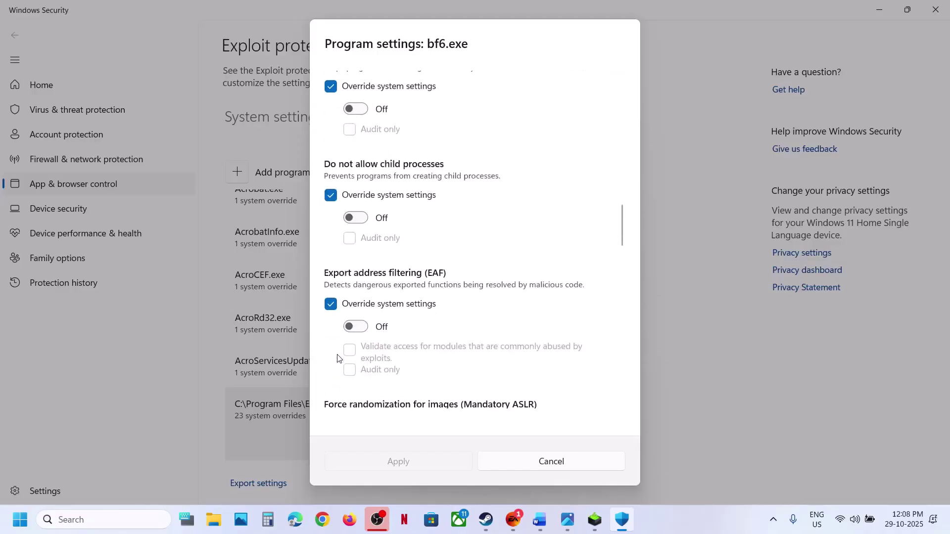
{"action": "left_click", "coordinate": [365, 329]}
{"action": "left_click", "coordinate": [360, 328]}
Step: Apply the bf6.exe exploit protection overrides and approve the administrator prompt
{"action": "scroll", "coordinate": [366, 223], "scroll_direction": "up", "scroll_amount": 20}
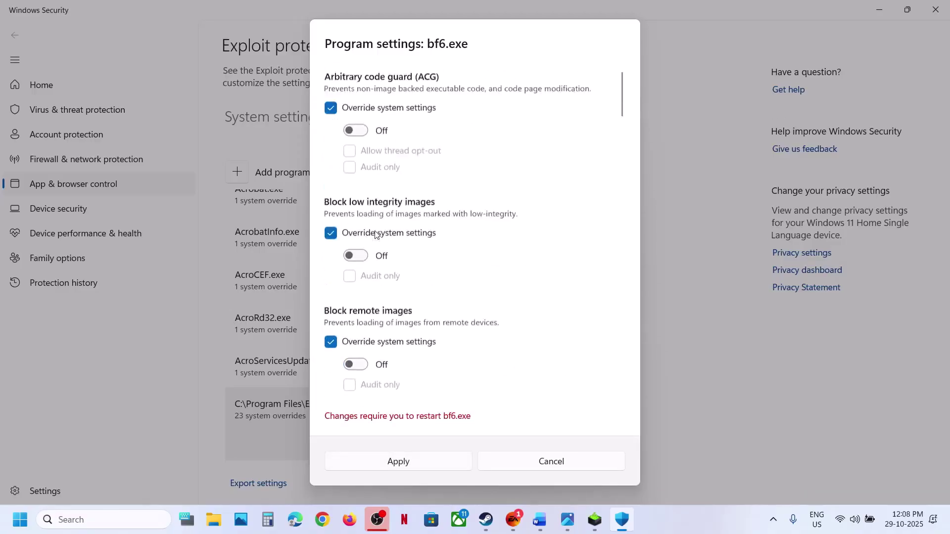
{"action": "scroll", "coordinate": [364, 302], "scroll_direction": "down", "scroll_amount": 15}
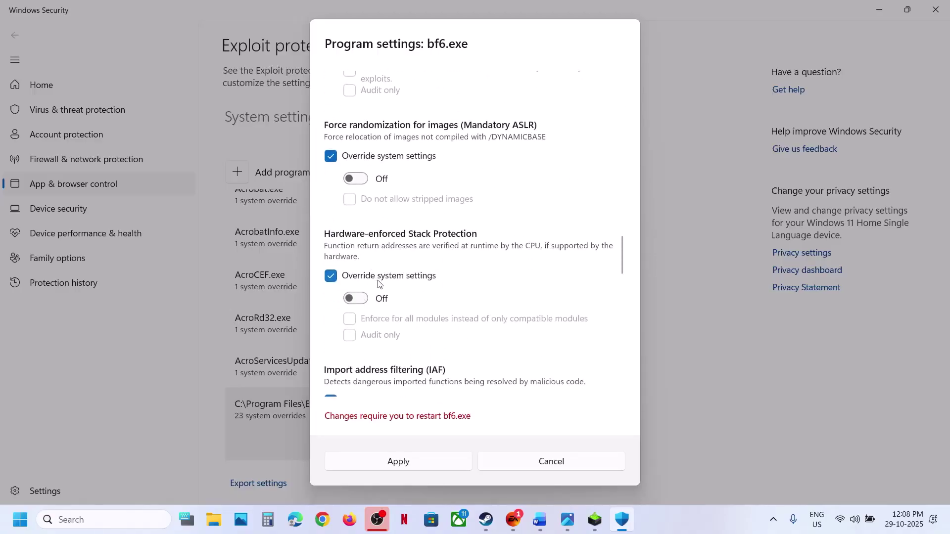
{"action": "scroll", "coordinate": [376, 283], "scroll_direction": "down", "scroll_amount": 8}
{"action": "scroll", "coordinate": [417, 287], "scroll_direction": "down", "scroll_amount": 6}
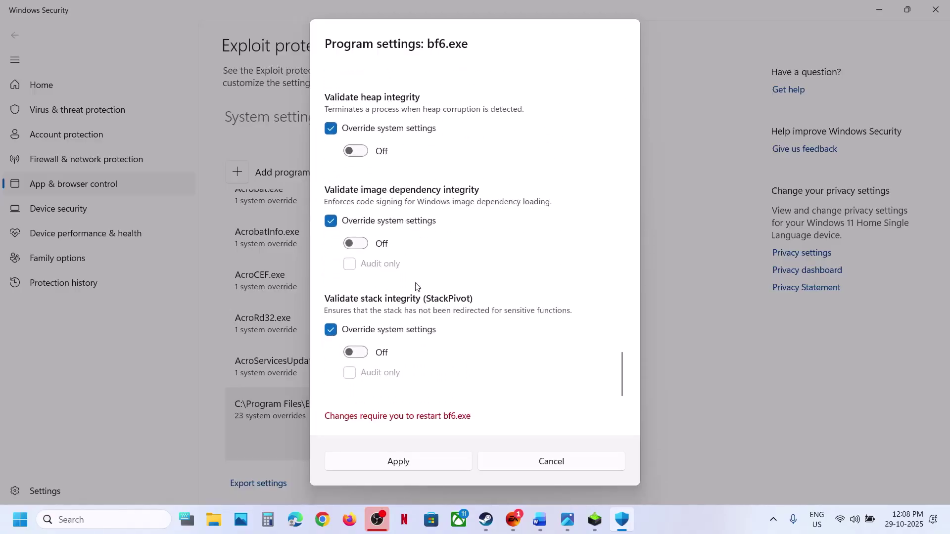
{"action": "left_click", "coordinate": [396, 468]}
{"action": "left_click", "coordinate": [418, 360]}
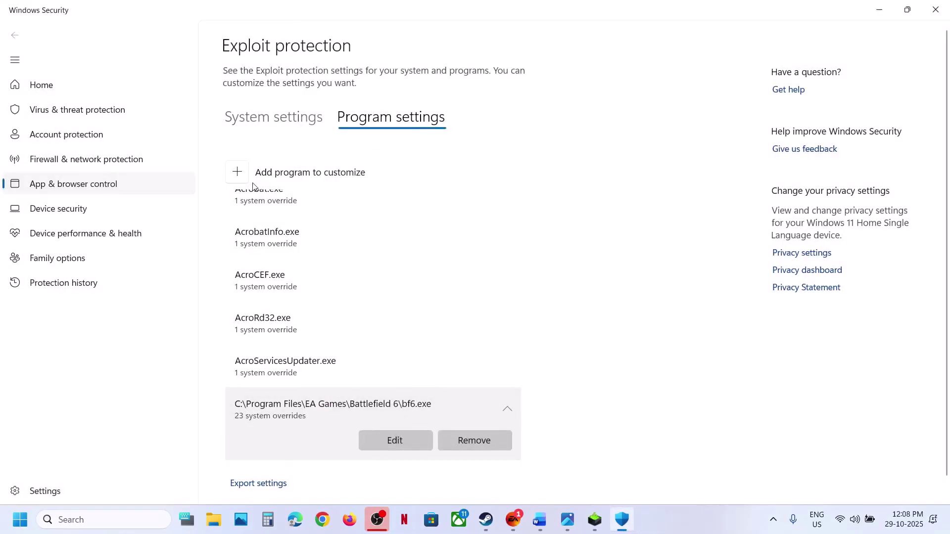
{"action": "left_click", "coordinate": [241, 174]}
Step: Add EAAntiCheat.GameServiceLauncher.exe by exact path and apply its overrides with administrator approval
{"action": "left_click", "coordinate": [262, 218]}
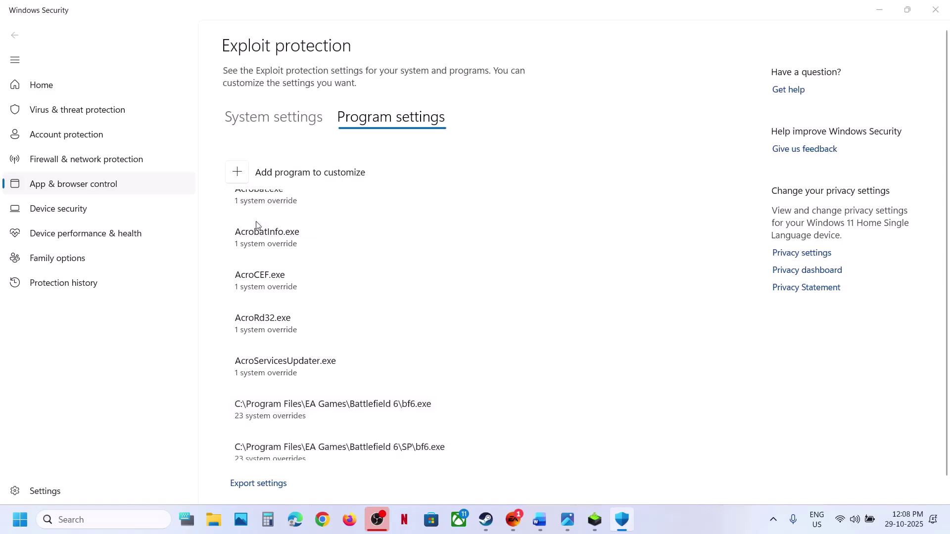
{"action": "left_click", "coordinate": [143, 282]}
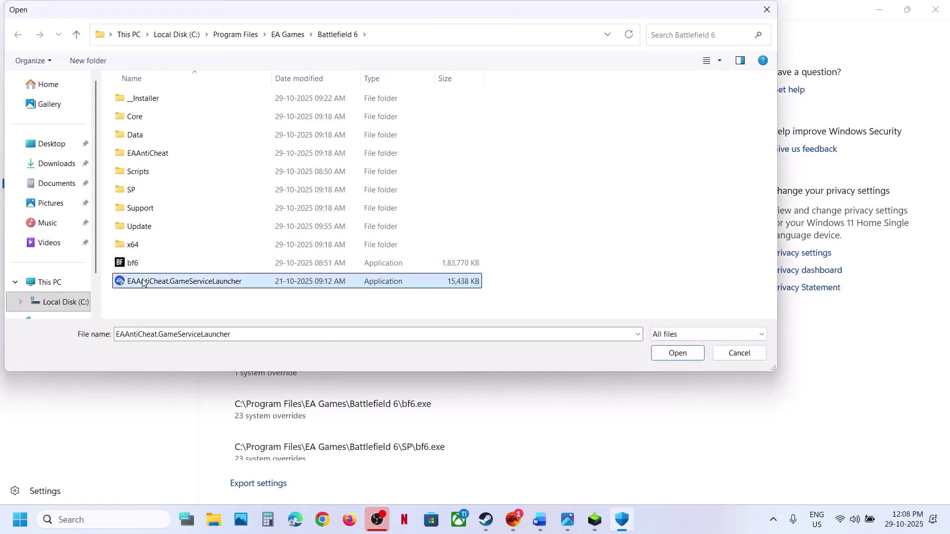
{"action": "left_click", "coordinate": [666, 354]}
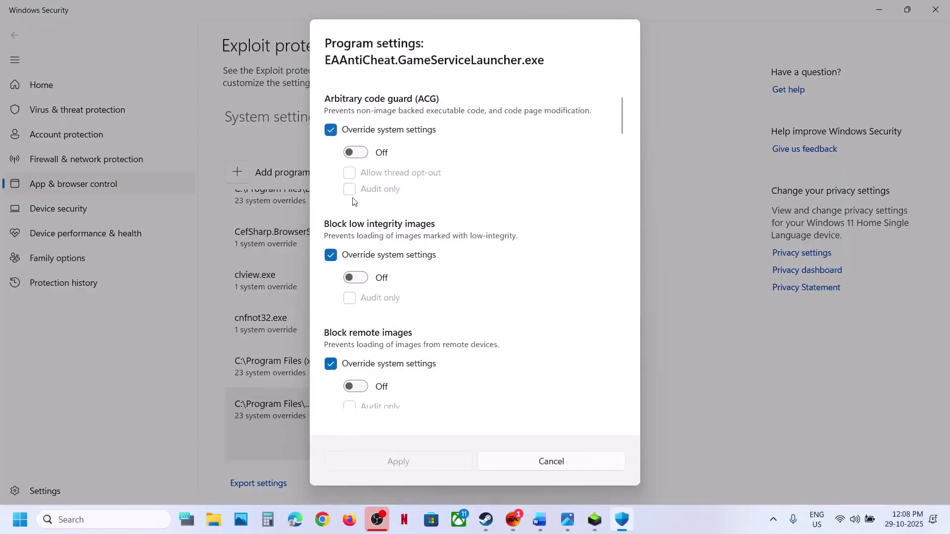
{"action": "scroll", "coordinate": [345, 351], "scroll_direction": "down", "scroll_amount": 15}
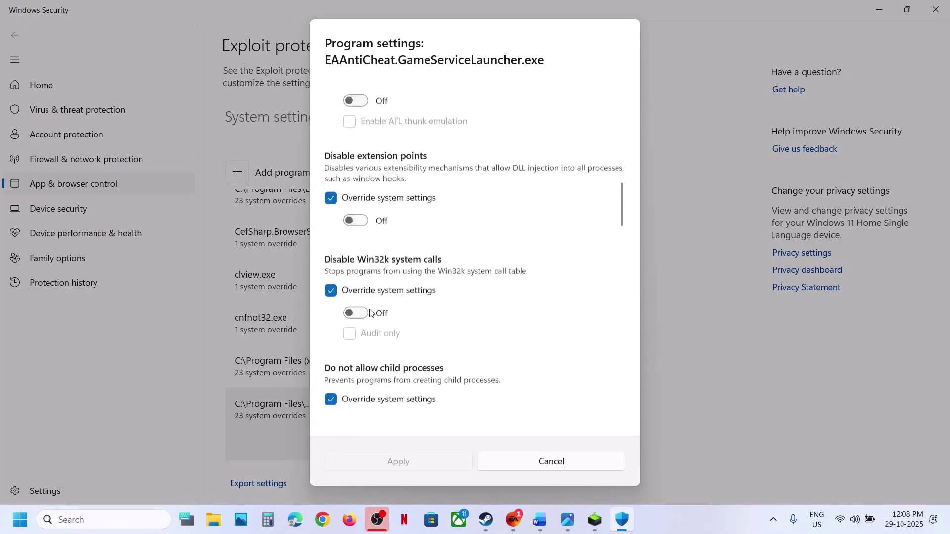
{"action": "scroll", "coordinate": [372, 313], "scroll_direction": "up", "scroll_amount": 2}
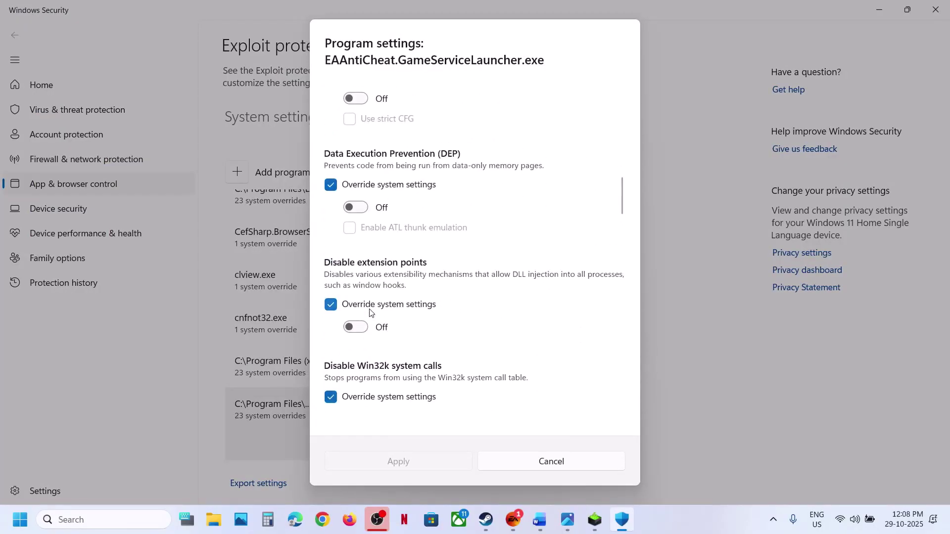
{"action": "left_click", "coordinate": [364, 210]}
{"action": "left_click", "coordinate": [356, 208]}
{"action": "scroll", "coordinate": [418, 299], "scroll_direction": "down", "scroll_amount": 10}
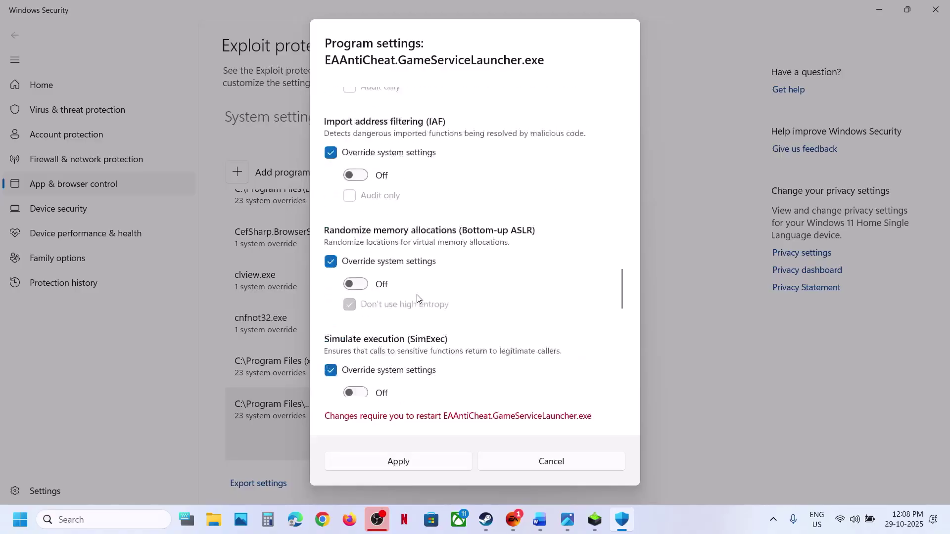
{"action": "left_click", "coordinate": [414, 455]}
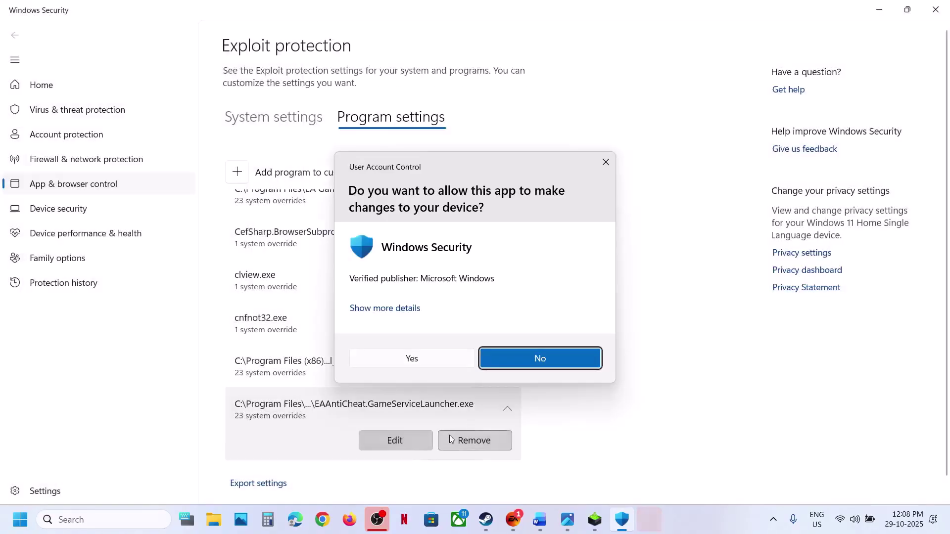
{"action": "left_click", "coordinate": [419, 364]}
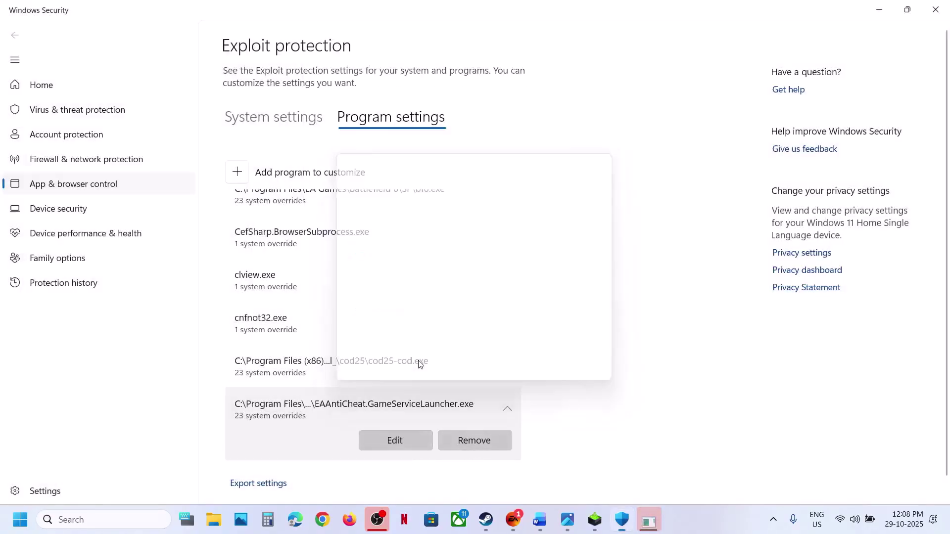
Step: Add bf6.exe from the Battlefield 6 SP folder, review its settings, and cancel
{"action": "left_click", "coordinate": [241, 178]}
{"action": "left_click", "coordinate": [275, 216]}
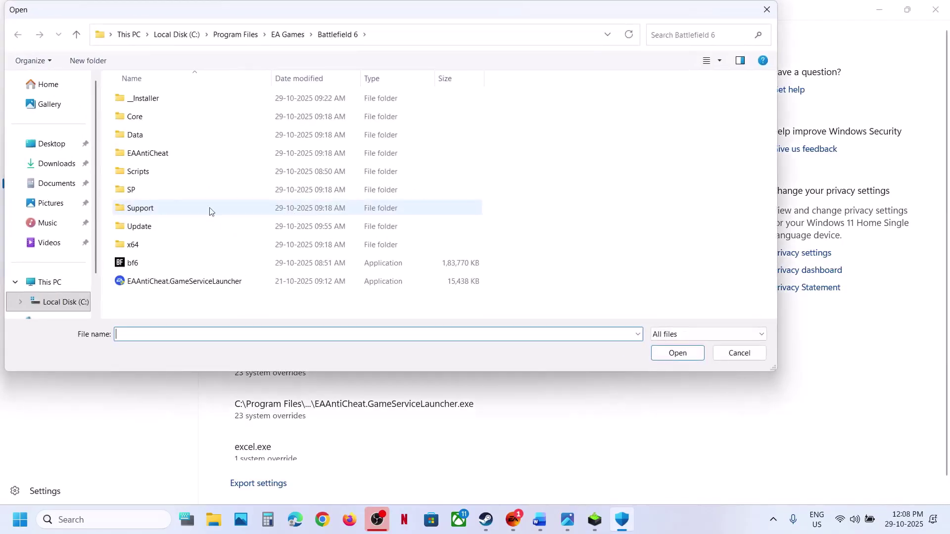
{"action": "double_click", "coordinate": [132, 190]}
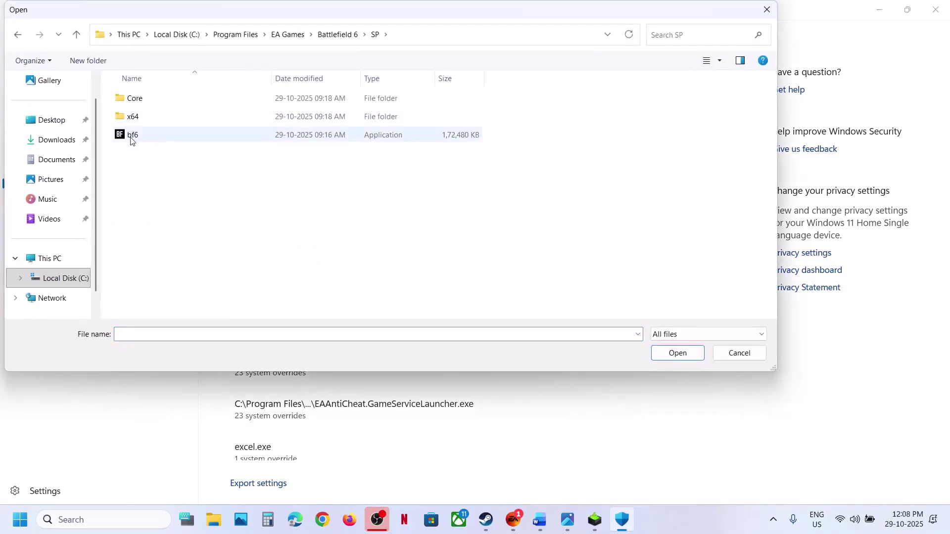
{"action": "left_click", "coordinate": [132, 138]}
{"action": "left_click", "coordinate": [665, 360]}
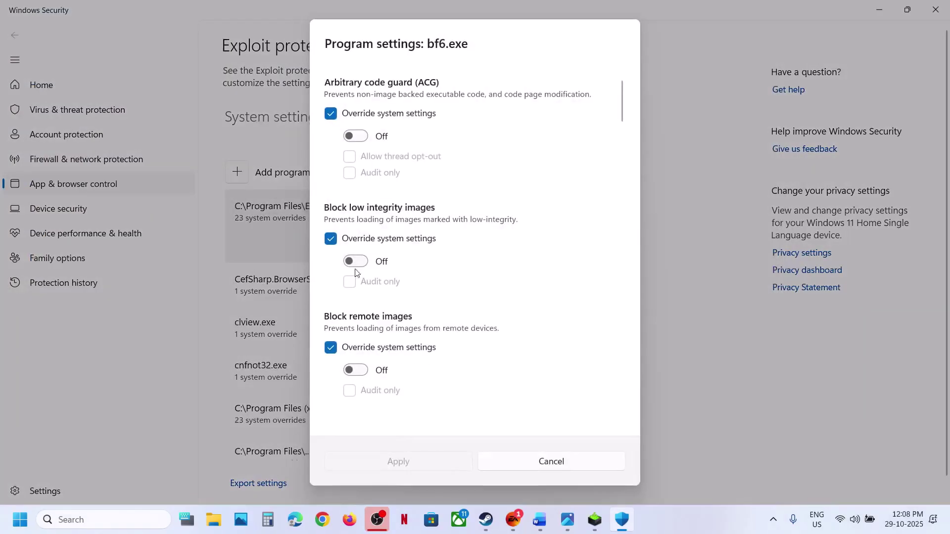
{"action": "scroll", "coordinate": [415, 358], "scroll_direction": "down", "scroll_amount": 15}
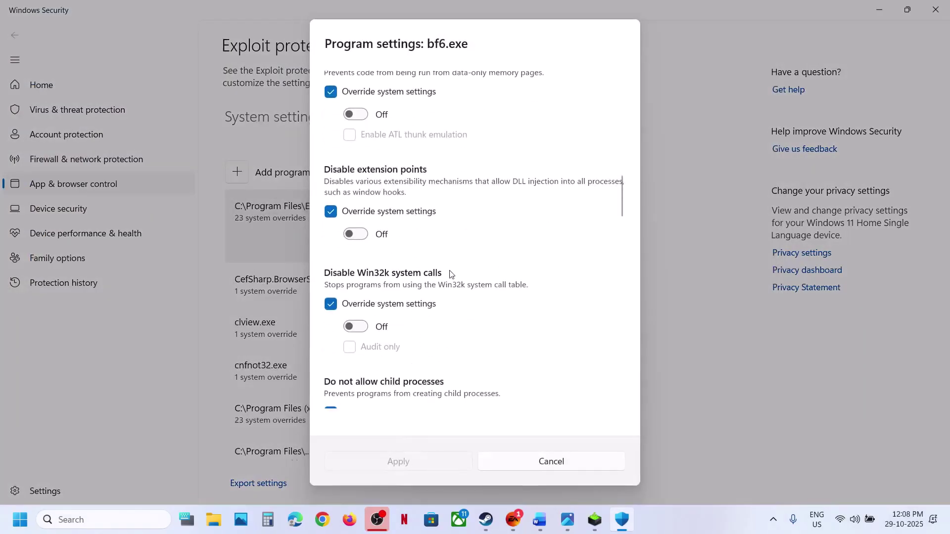
{"action": "left_click", "coordinate": [505, 468]}
Step: Close Windows Security and highlight Word's Step 2 line about turning off Smooth Motion
{"action": "left_click", "coordinate": [936, 10]}
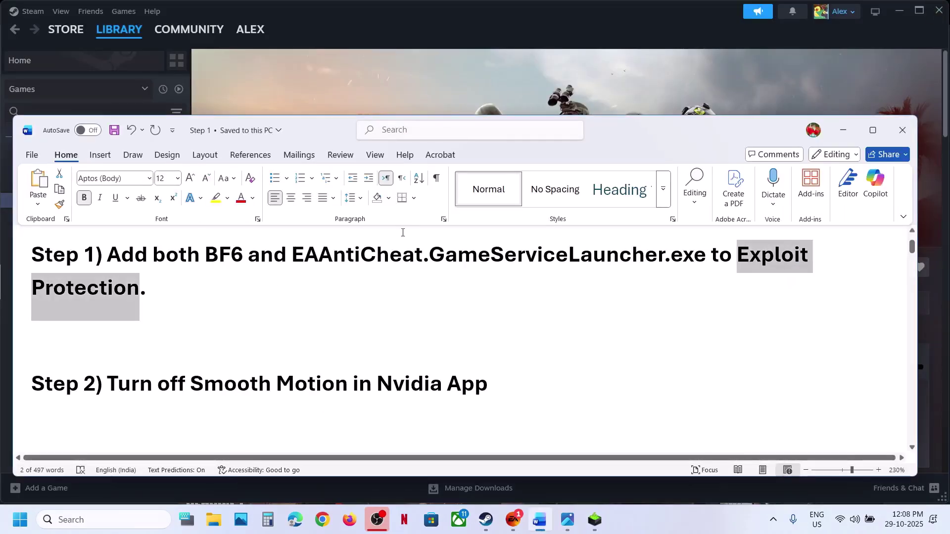
{"action": "scroll", "coordinate": [333, 321], "scroll_direction": "down", "scroll_amount": 1}
{"action": "left_click_drag", "start_coordinate": [108, 360], "coordinate": [479, 372]}
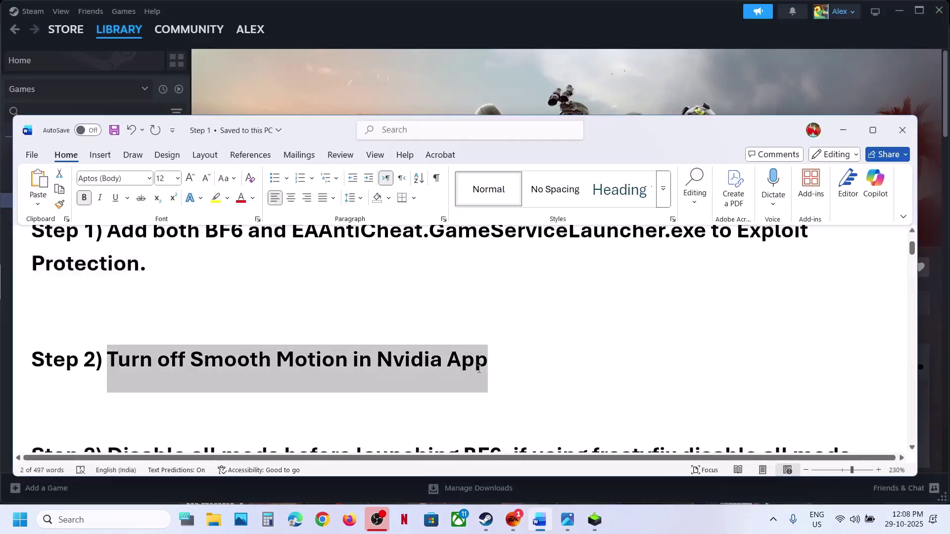
{"action": "left_click", "coordinate": [399, 67]}
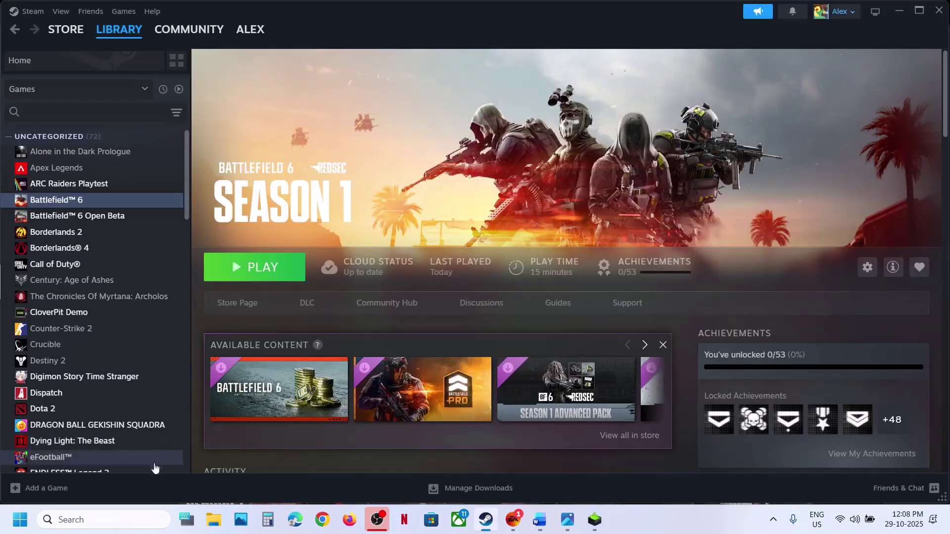
Step: Launch the NVIDIA App from a 'nvidia app' search and go to its Graphics page
{"action": "left_click", "coordinate": [118, 520]}
{"action": "type", "text": "nvidia app"}
{"action": "key", "text": "Escape"}
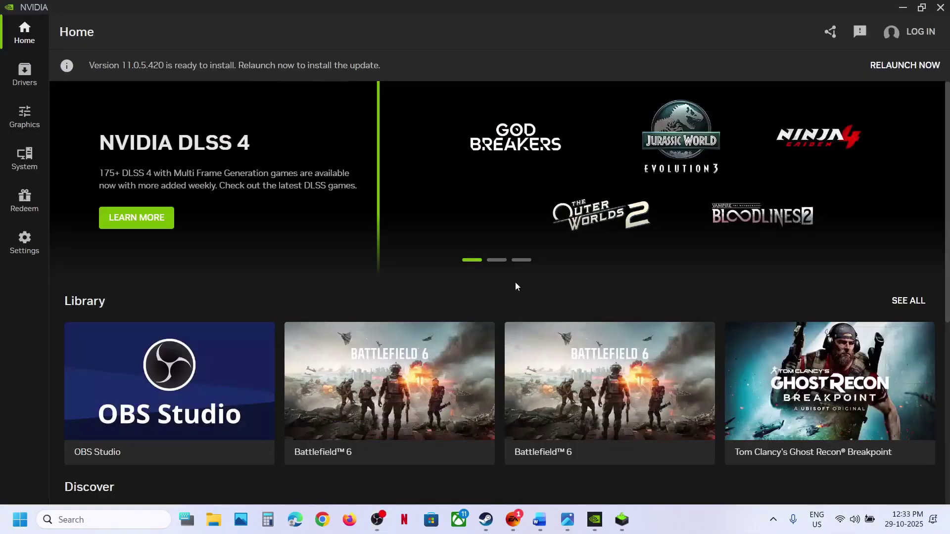
{"action": "left_click", "coordinate": [12, 120]}
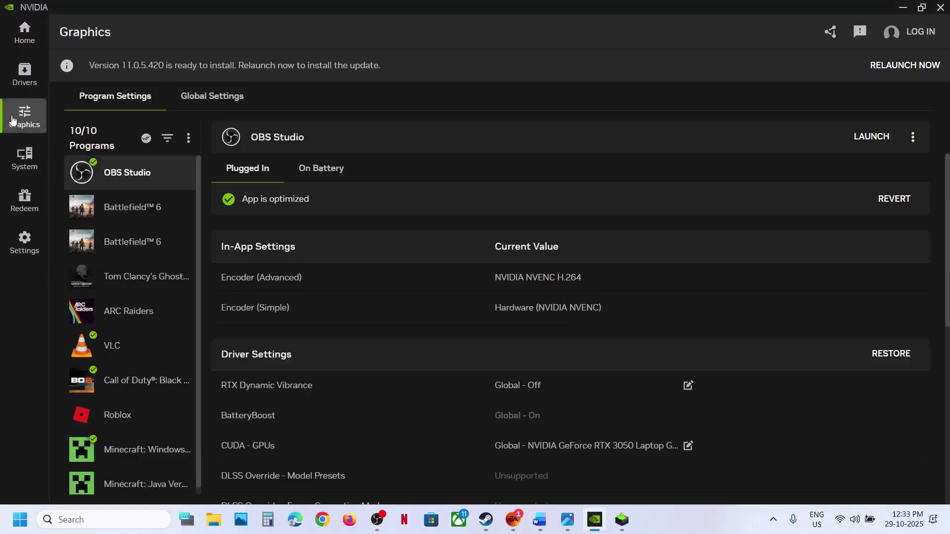
Step: Confirm Smooth Motion is Off for Battlefield™ 6 and in Global Settings, then close the NVIDIA App
{"action": "left_click", "coordinate": [140, 211]}
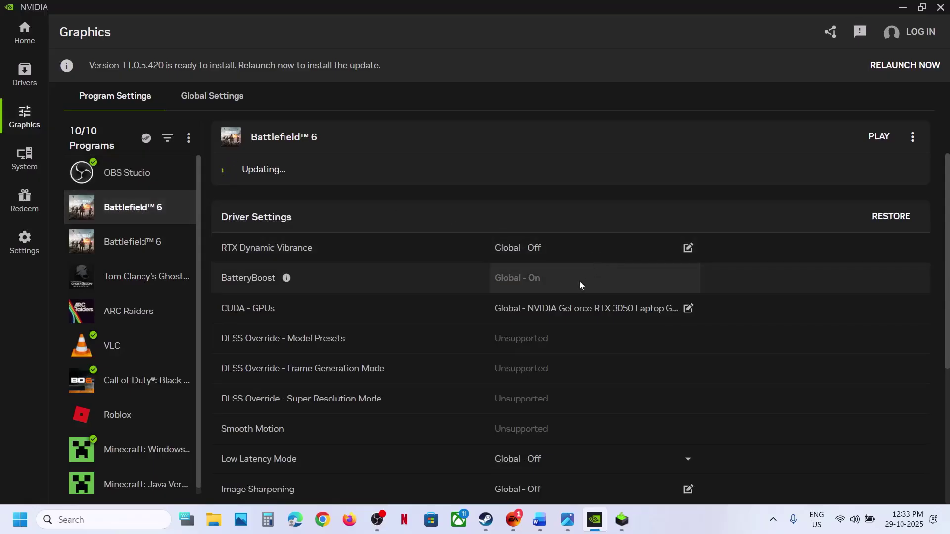
{"action": "scroll", "coordinate": [543, 319], "scroll_direction": "down", "scroll_amount": 2}
{"action": "scroll", "coordinate": [543, 318], "scroll_direction": "down", "scroll_amount": 1}
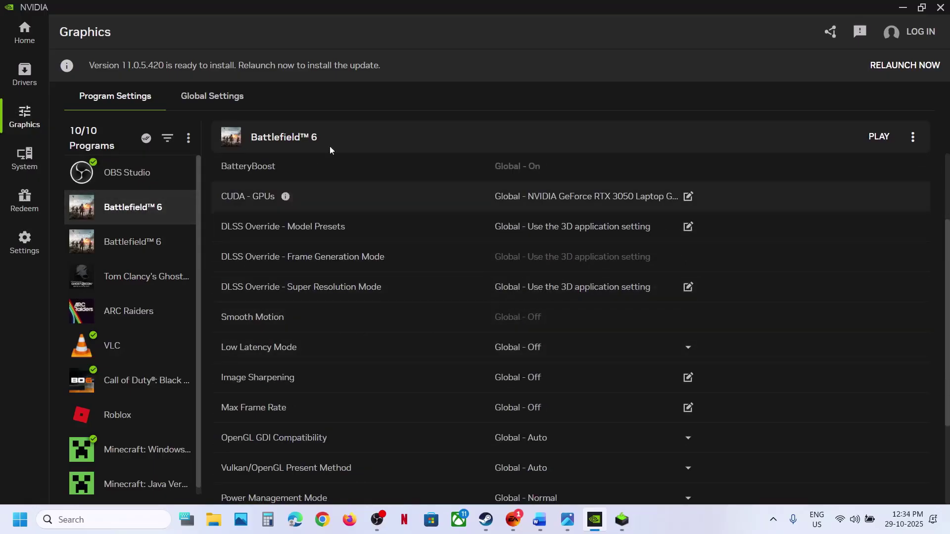
{"action": "left_click", "coordinate": [210, 102]}
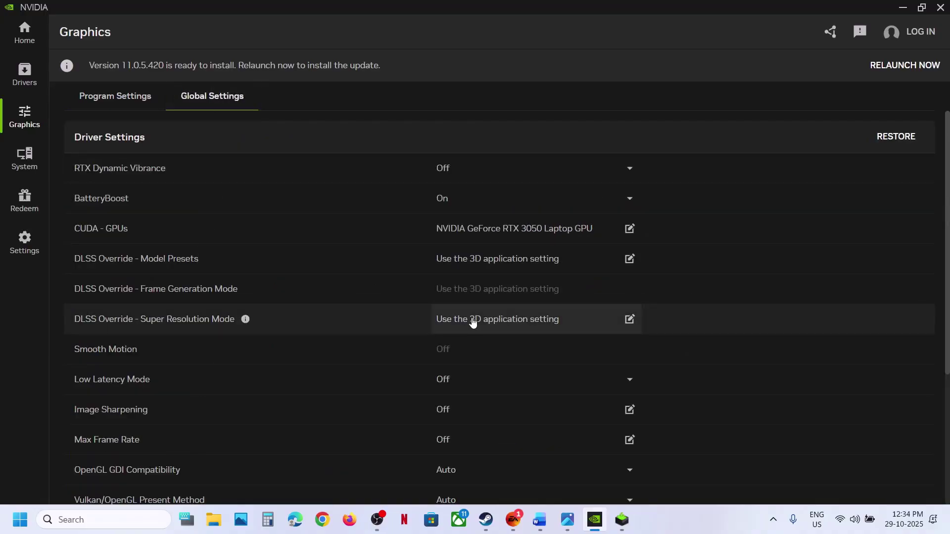
{"action": "scroll", "coordinate": [472, 322], "scroll_direction": "down", "scroll_amount": 2}
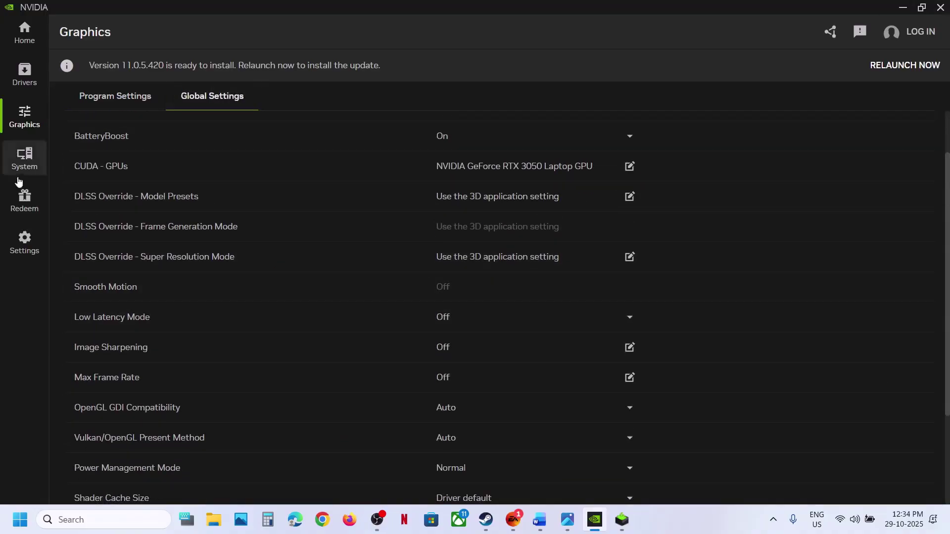
{"action": "key", "text": "alt+F4"}
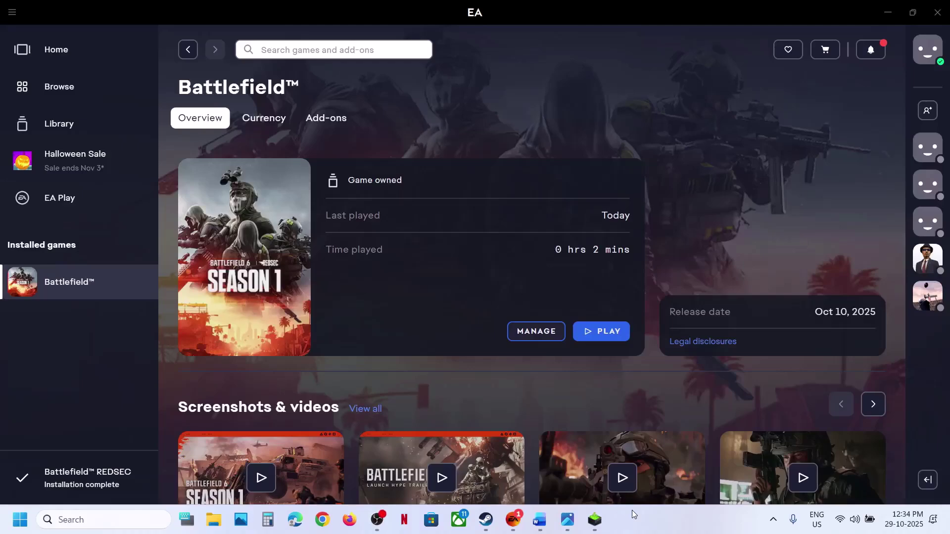
Step: Highlight Step 3's disable-all-mods and frostyfix mods instructions in the Word guide
{"action": "left_click", "coordinate": [539, 520]}
{"action": "left_click_drag", "start_coordinate": [142, 330], "coordinate": [503, 339]}
{"action": "left_click", "coordinate": [569, 329]}
{"action": "left_click_drag", "start_coordinate": [638, 327], "coordinate": [249, 372]}
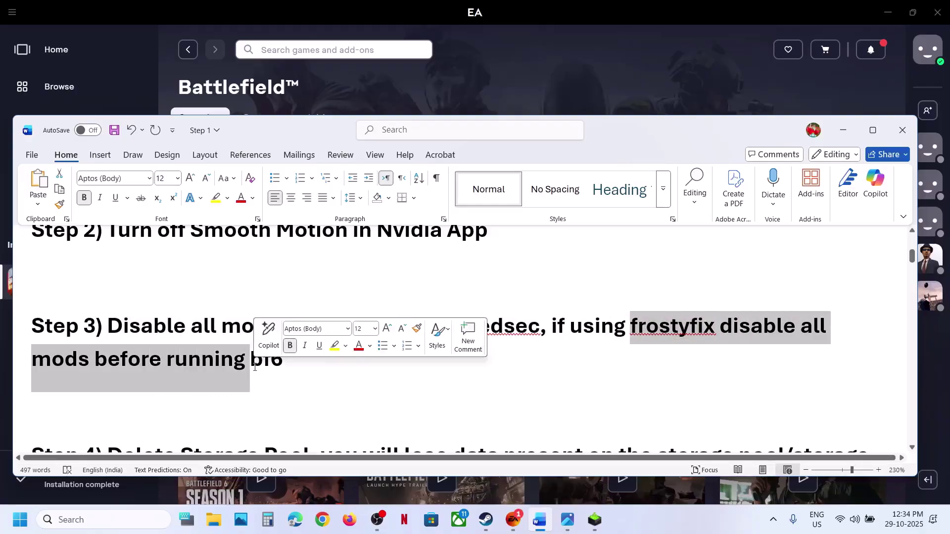
{"action": "left_click", "coordinate": [254, 367]}
Step: Read Step 4's storage pool data-loss warning and follow its Microsoft Storage Spaces link
{"action": "scroll", "coordinate": [255, 366], "scroll_direction": "down", "scroll_amount": 1}
{"action": "scroll", "coordinate": [255, 367], "scroll_direction": "down", "scroll_amount": 3}
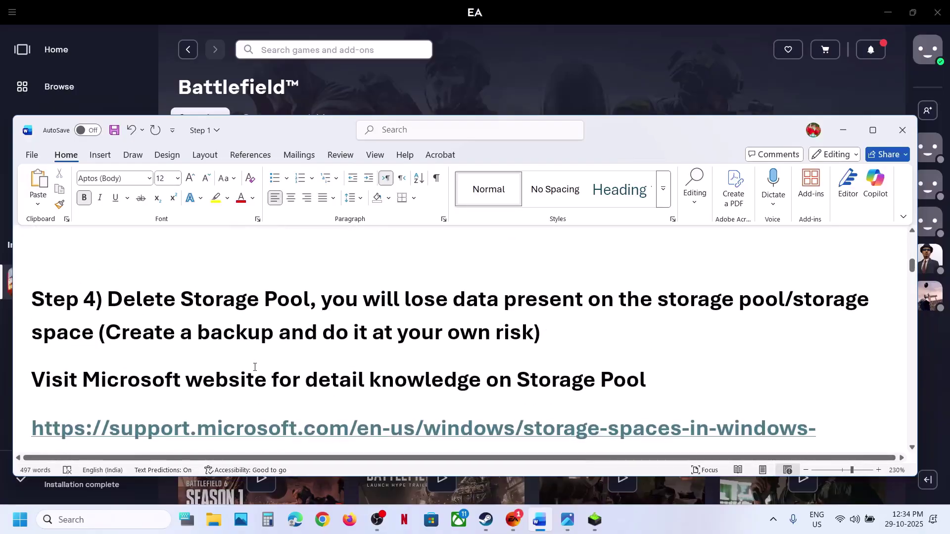
{"action": "left_click_drag", "start_coordinate": [120, 299], "coordinate": [202, 300]}
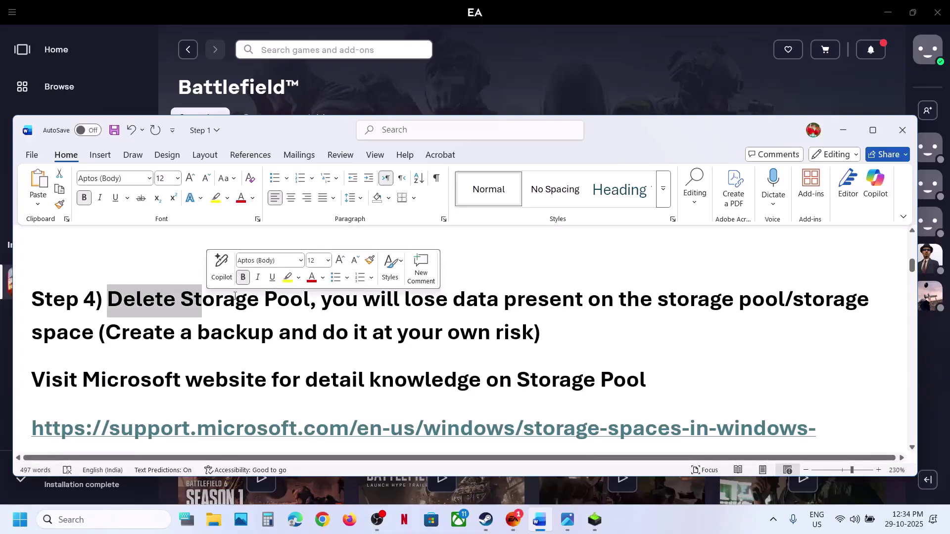
{"action": "left_click_drag", "start_coordinate": [330, 304], "coordinate": [495, 336]}
{"action": "scroll", "coordinate": [308, 353], "scroll_direction": "down", "scroll_amount": 3}
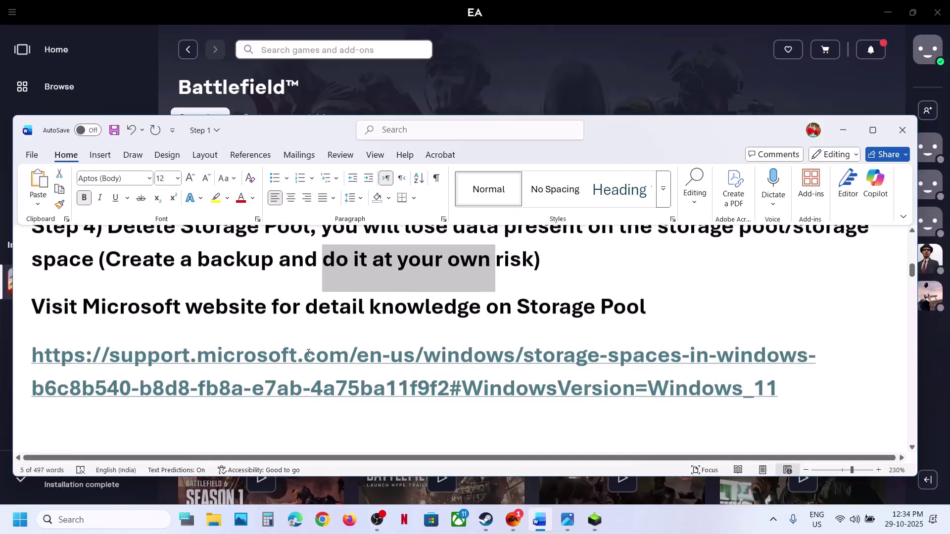
{"action": "left_click", "coordinate": [344, 356], "text": "ctrl"}
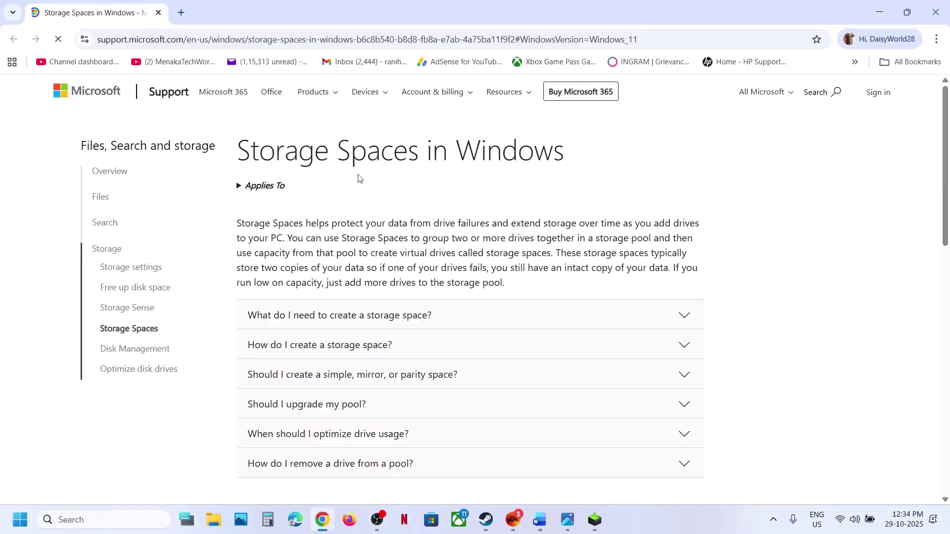
Step: Skim the Storage Spaces in Windows article, then open Settings with Win+I
{"action": "scroll", "coordinate": [448, 297], "scroll_direction": "down", "scroll_amount": 2}
{"action": "scroll", "coordinate": [447, 297], "scroll_direction": "up", "scroll_amount": 2}
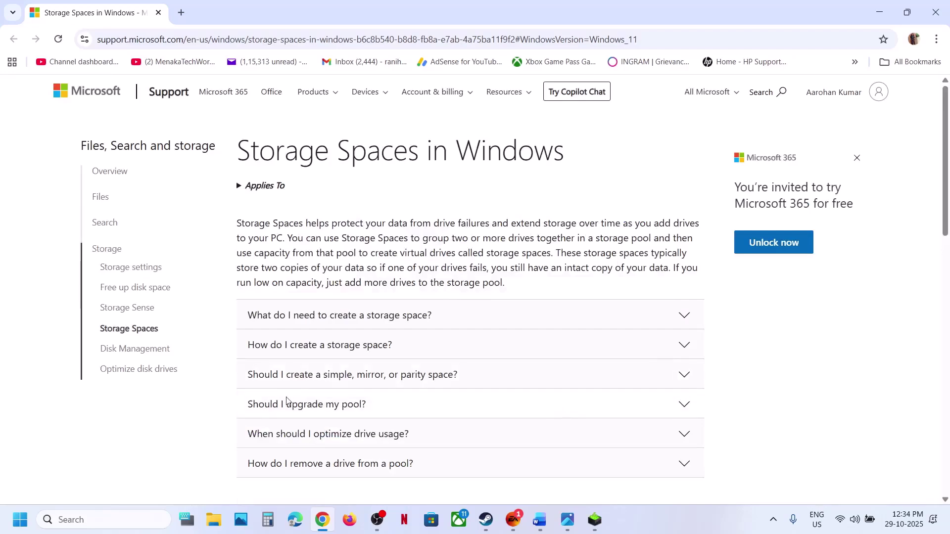
{"action": "key", "text": "super+i"}
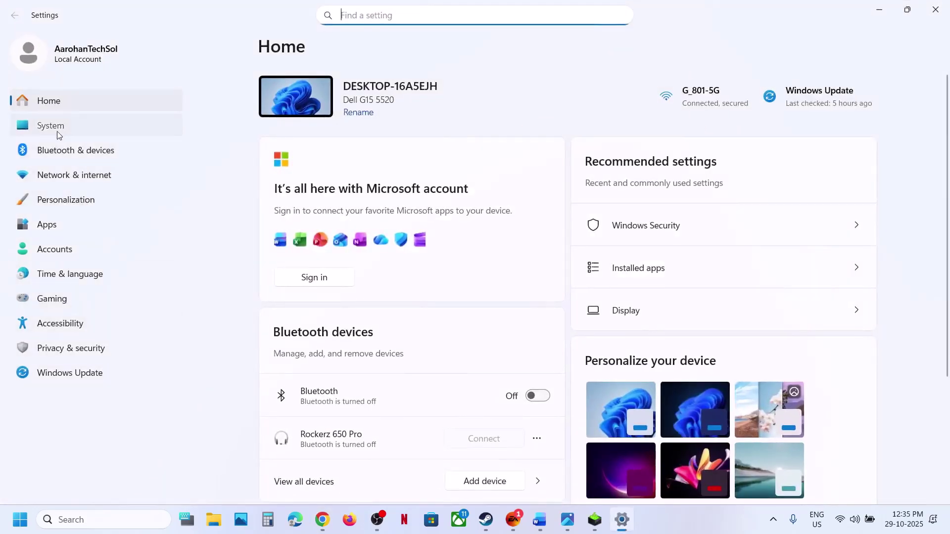
Step: Go to System > Storage > Advanced storage settings > Storage Spaces to check for pools
{"action": "left_click", "coordinate": [28, 129]}
{"action": "scroll", "coordinate": [385, 299], "scroll_direction": "down", "scroll_amount": 1}
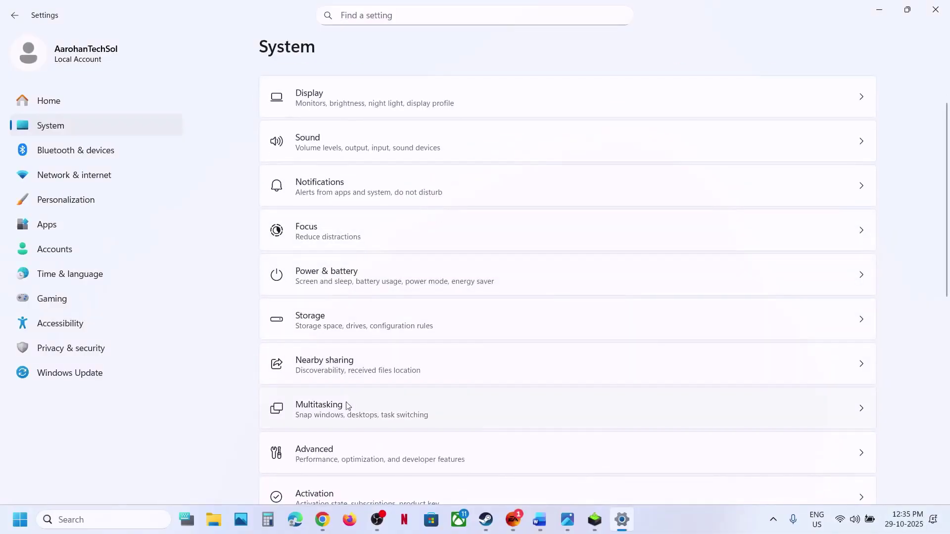
{"action": "scroll", "coordinate": [345, 413], "scroll_direction": "down", "scroll_amount": 2}
{"action": "scroll", "coordinate": [345, 414], "scroll_direction": "down", "scroll_amount": 2}
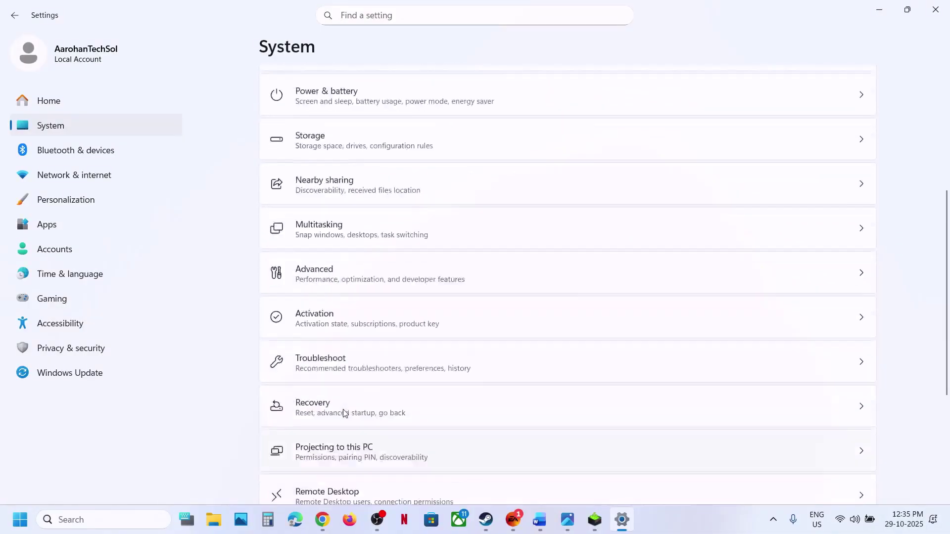
{"action": "scroll", "coordinate": [336, 322], "scroll_direction": "up", "scroll_amount": 6}
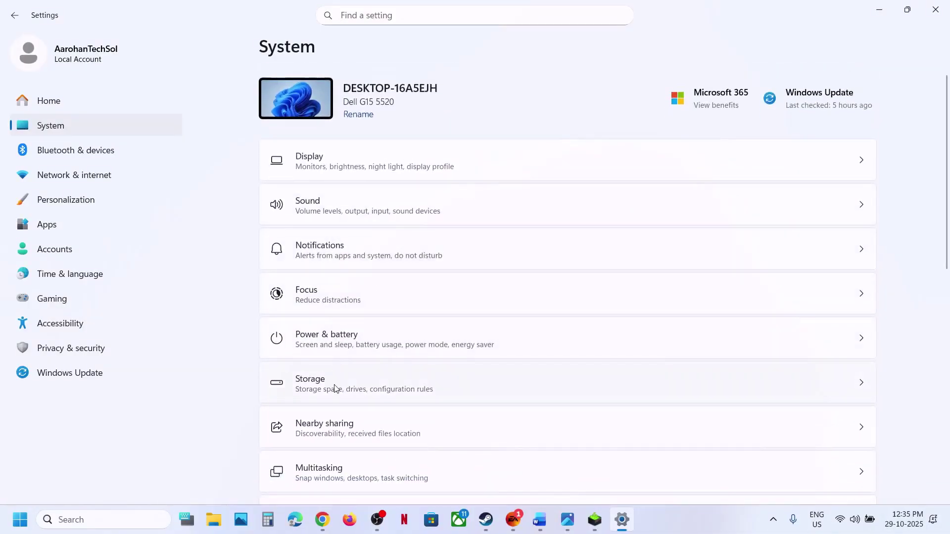
{"action": "left_click", "coordinate": [335, 388]}
{"action": "scroll", "coordinate": [356, 375], "scroll_direction": "down", "scroll_amount": 5}
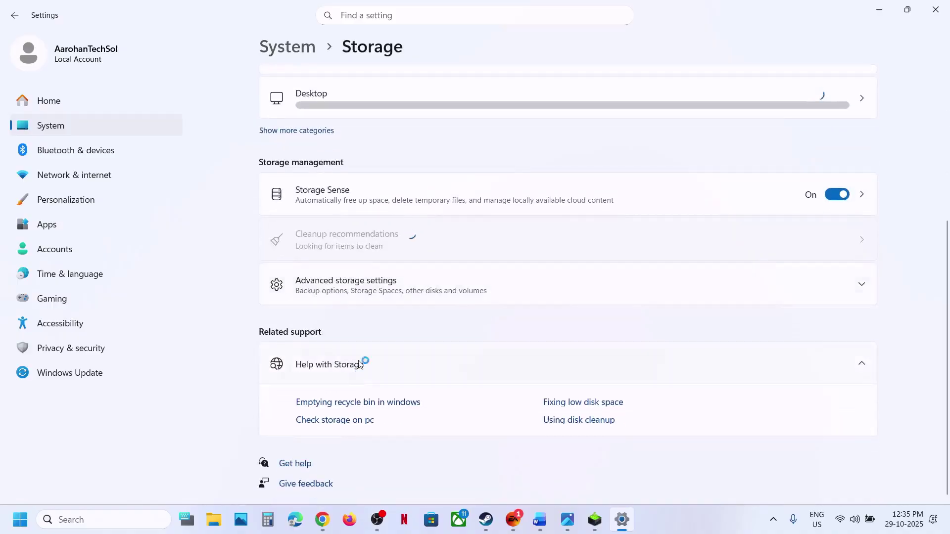
{"action": "left_click", "coordinate": [355, 287]}
{"action": "scroll", "coordinate": [401, 329], "scroll_direction": "down", "scroll_amount": 1}
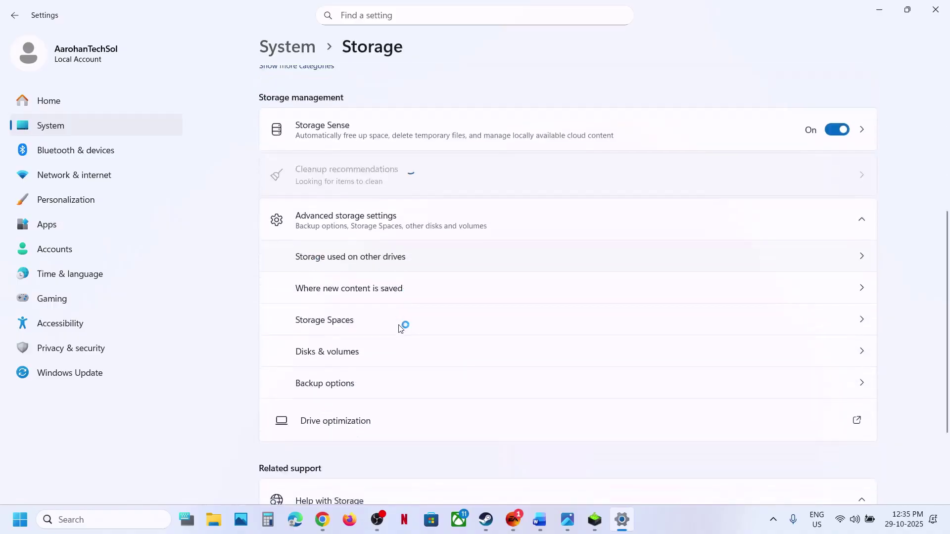
{"action": "left_click", "coordinate": [329, 303]}
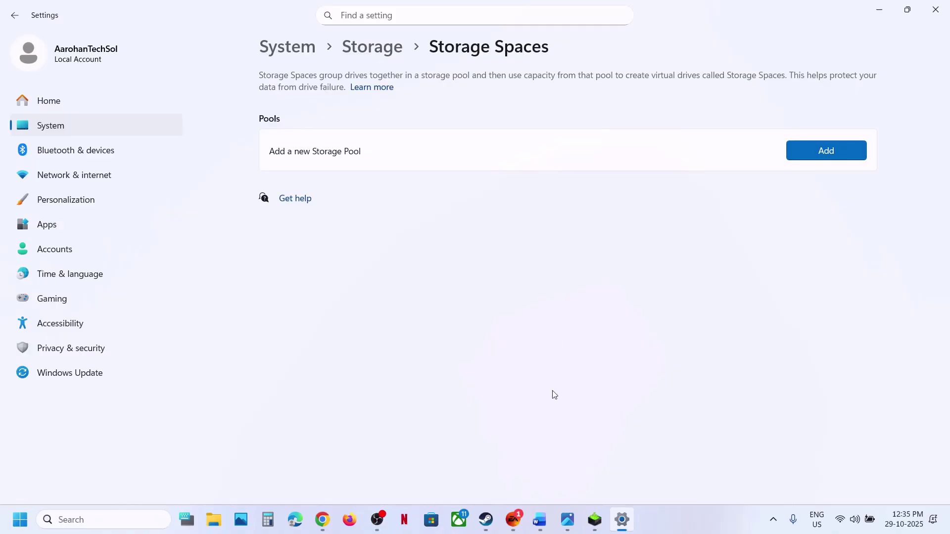
Step: Highlight the Word guide's Check/Uncheck DLC heading, then return to the EA app
{"action": "left_click", "coordinate": [515, 521]}
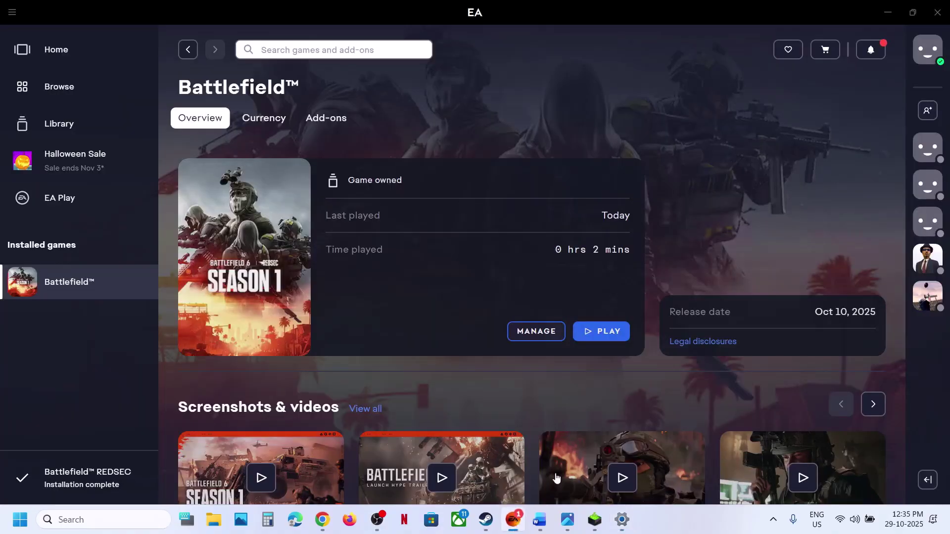
{"action": "left_click", "coordinate": [540, 520]}
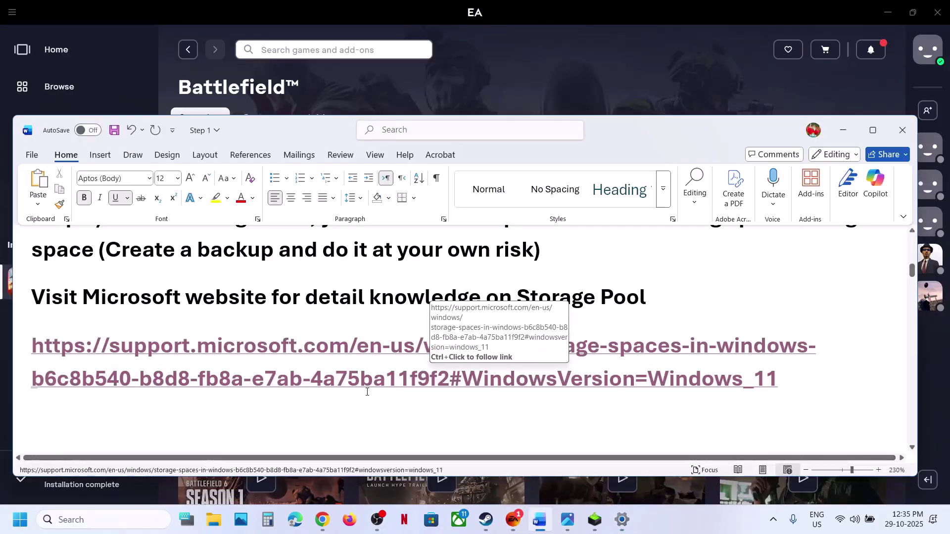
{"action": "scroll", "coordinate": [368, 392], "scroll_direction": "down", "scroll_amount": 3}
{"action": "scroll", "coordinate": [367, 392], "scroll_direction": "up", "scroll_amount": 1}
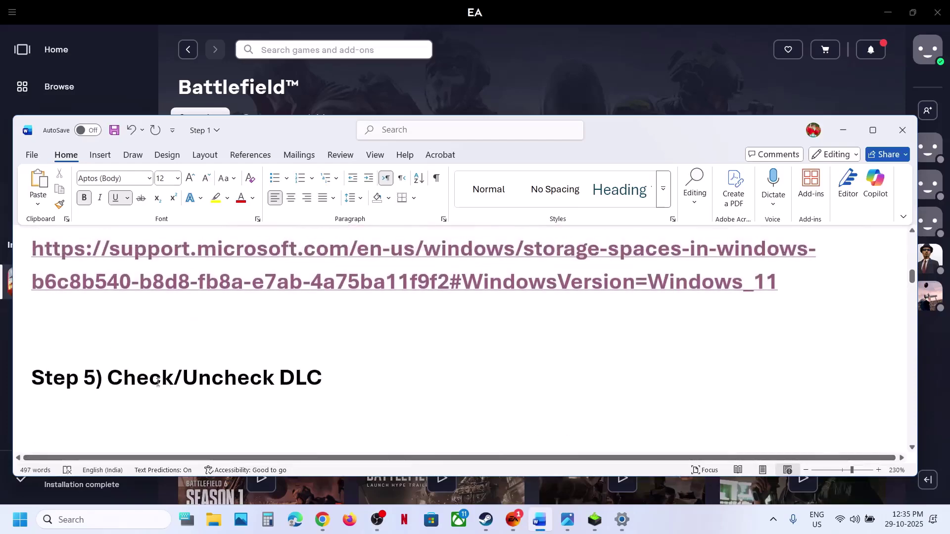
{"action": "left_click_drag", "start_coordinate": [108, 378], "coordinate": [323, 380]}
{"action": "left_click", "coordinate": [440, 79]}
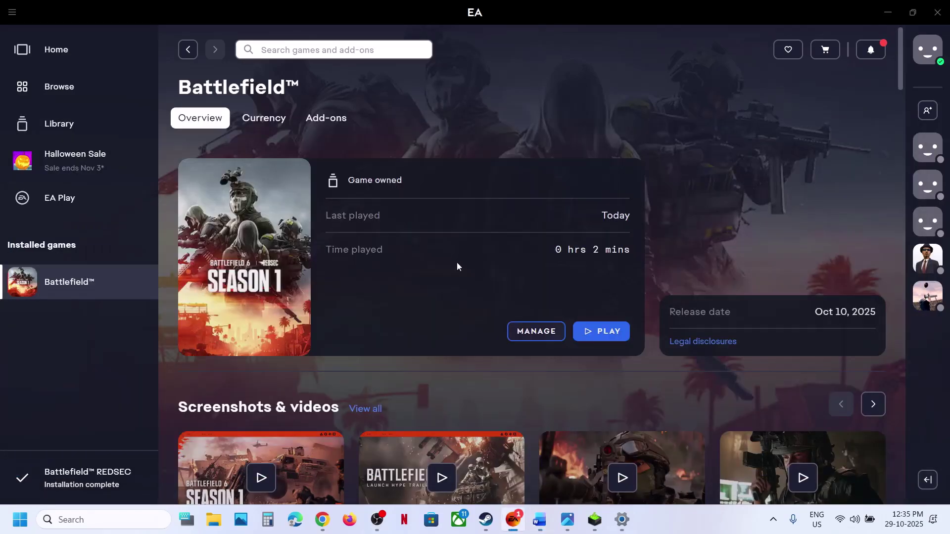
{"action": "left_click", "coordinate": [543, 332]}
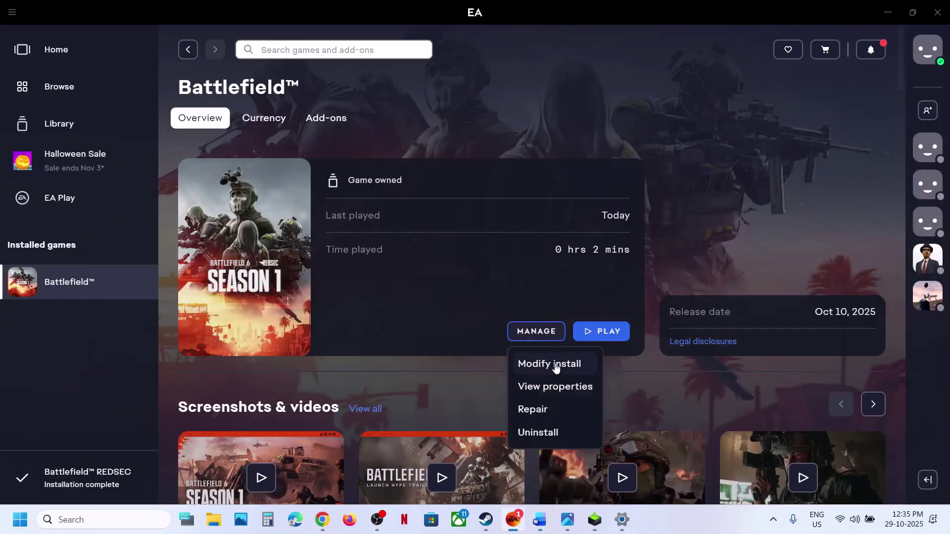
{"action": "left_click", "coordinate": [551, 364]}
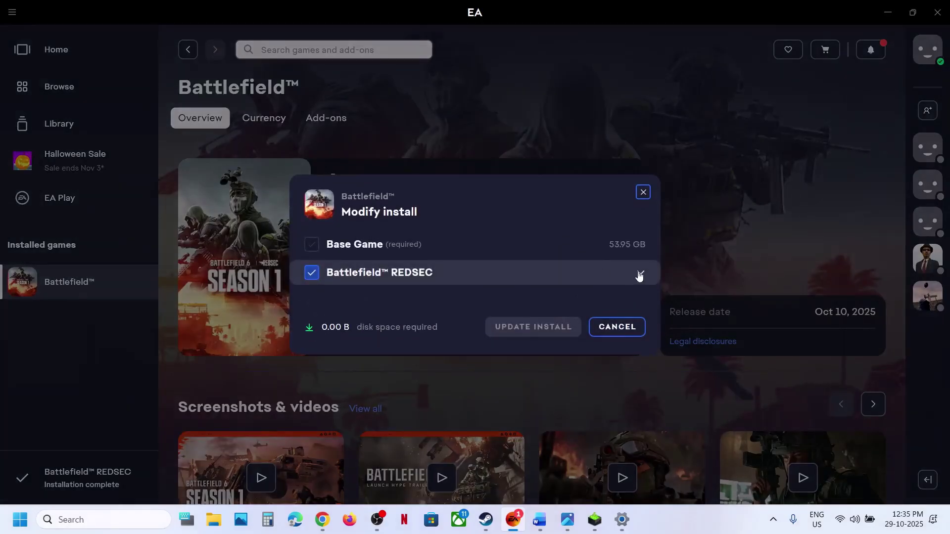
{"action": "left_click", "coordinate": [640, 275]}
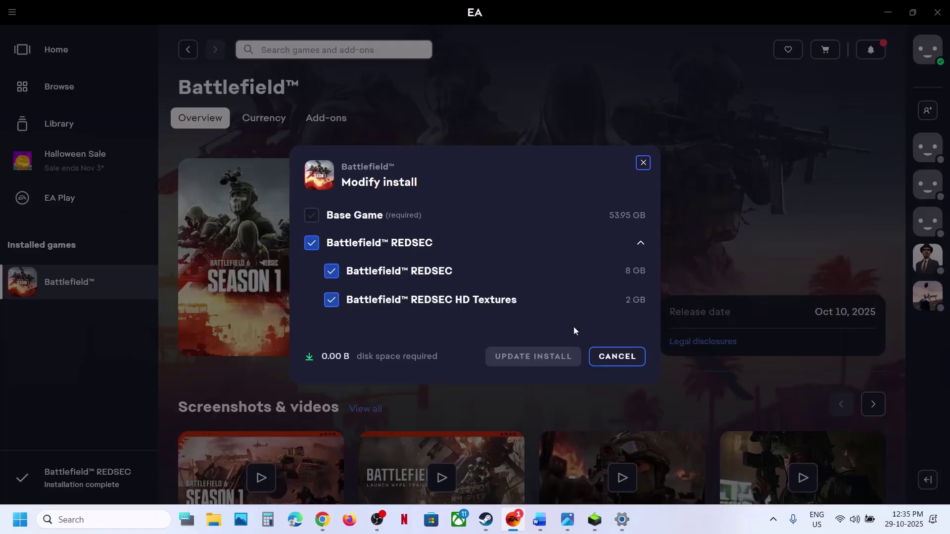
{"action": "left_click", "coordinate": [622, 367]}
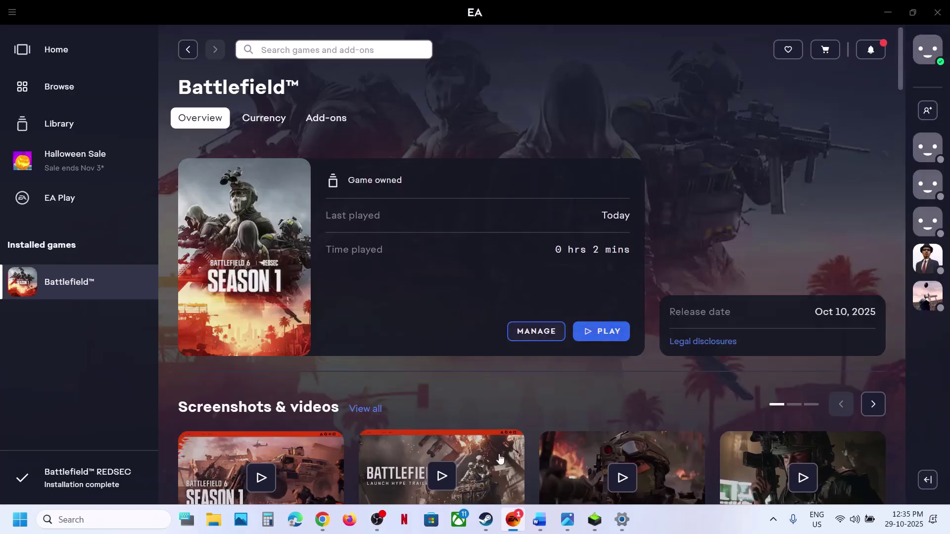
Step: Open Battlefield 6's Manage DLC list in Steam and confirm all five DLC are ticked
{"action": "left_click", "coordinate": [486, 520]}
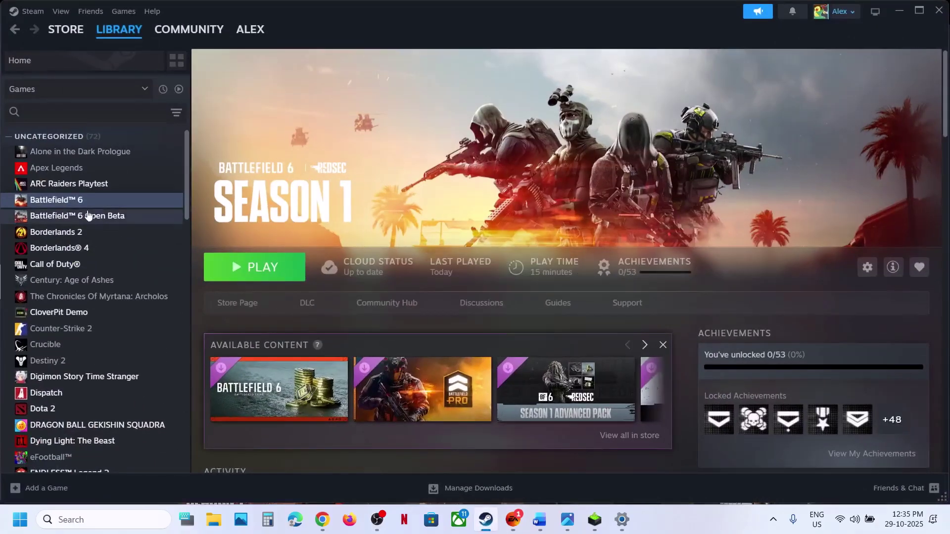
{"action": "right_click", "coordinate": [65, 199]}
{"action": "left_click", "coordinate": [338, 147]}
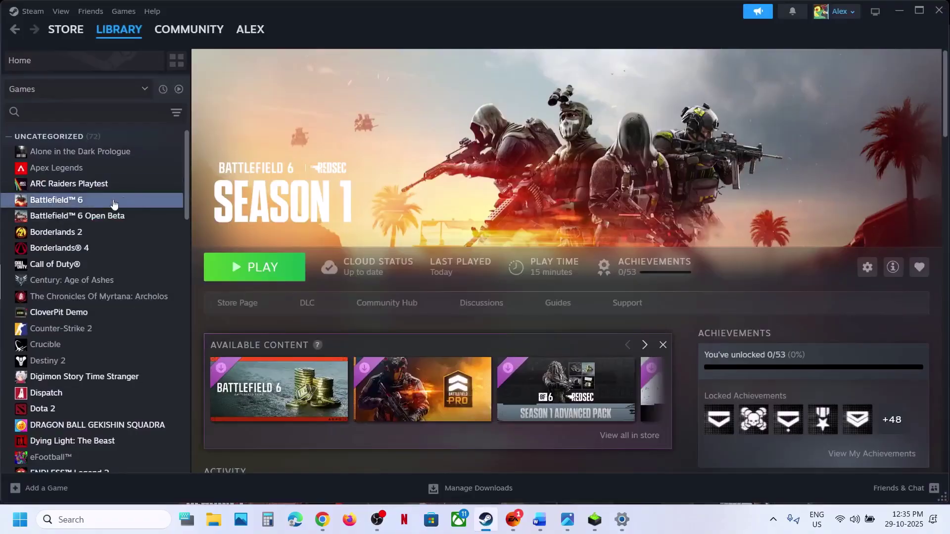
{"action": "scroll", "coordinate": [625, 304], "scroll_direction": "down", "scroll_amount": 6}
{"action": "scroll", "coordinate": [625, 304], "scroll_direction": "down", "scroll_amount": 2}
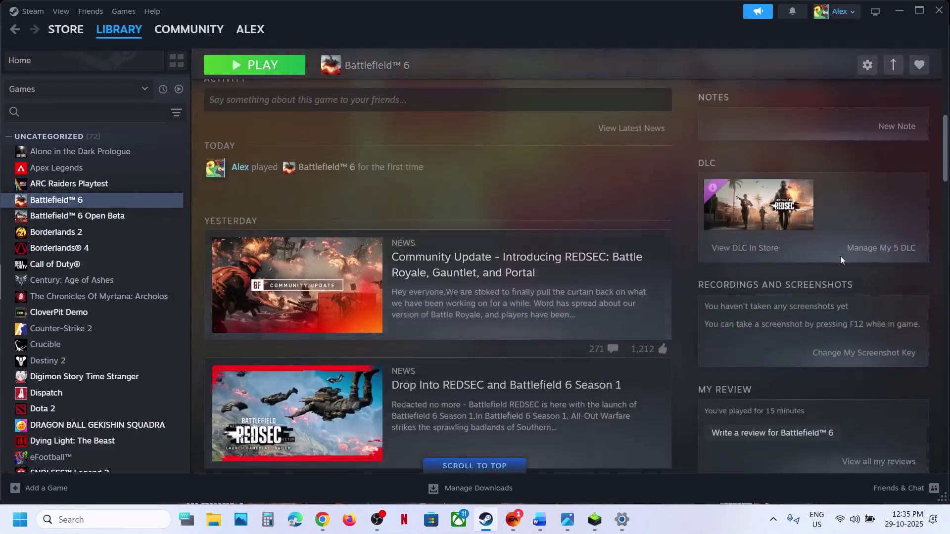
{"action": "left_click", "coordinate": [881, 248]}
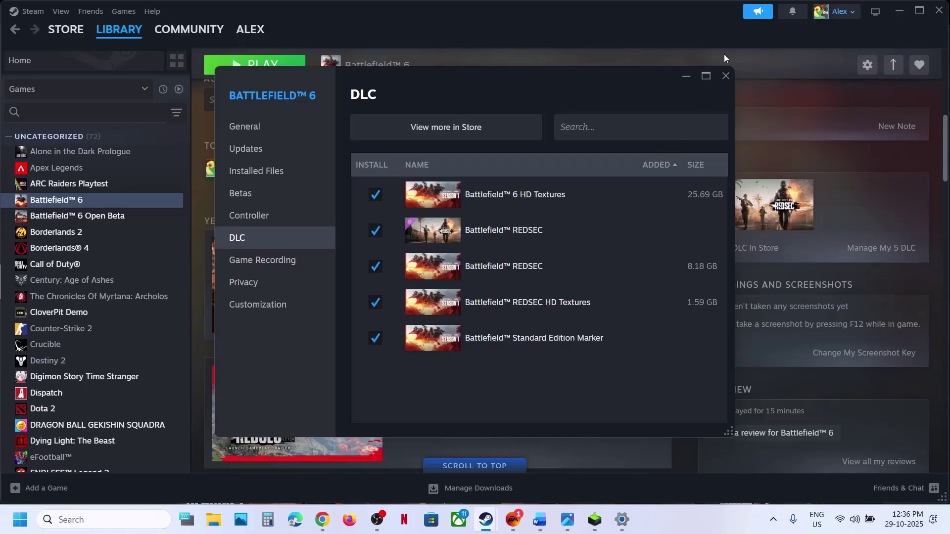
{"action": "left_click", "coordinate": [727, 77]}
Step: Recheck the five Battlefield 6 DLC checkboxes, then return to its library page
{"action": "scroll", "coordinate": [363, 201], "scroll_direction": "up", "scroll_amount": 5}
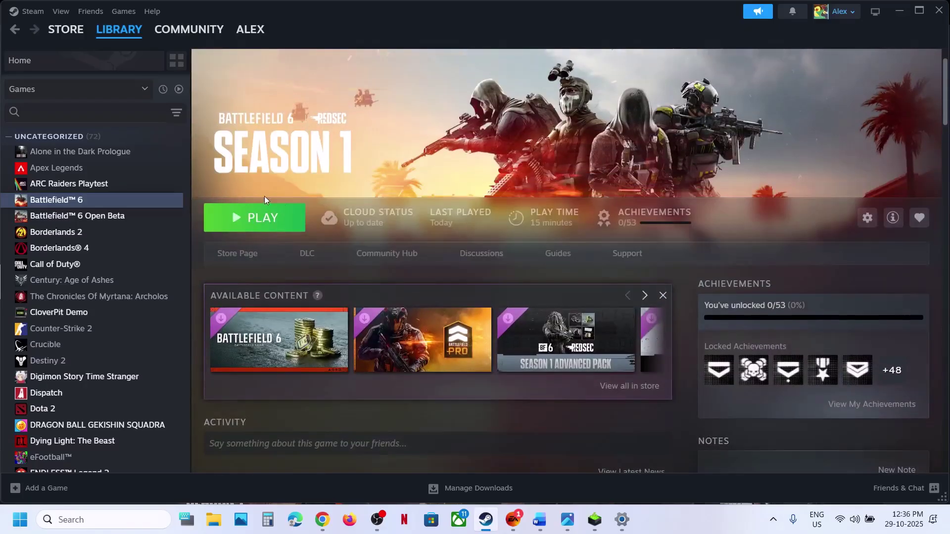
{"action": "scroll", "coordinate": [689, 262], "scroll_direction": "down", "scroll_amount": 2}
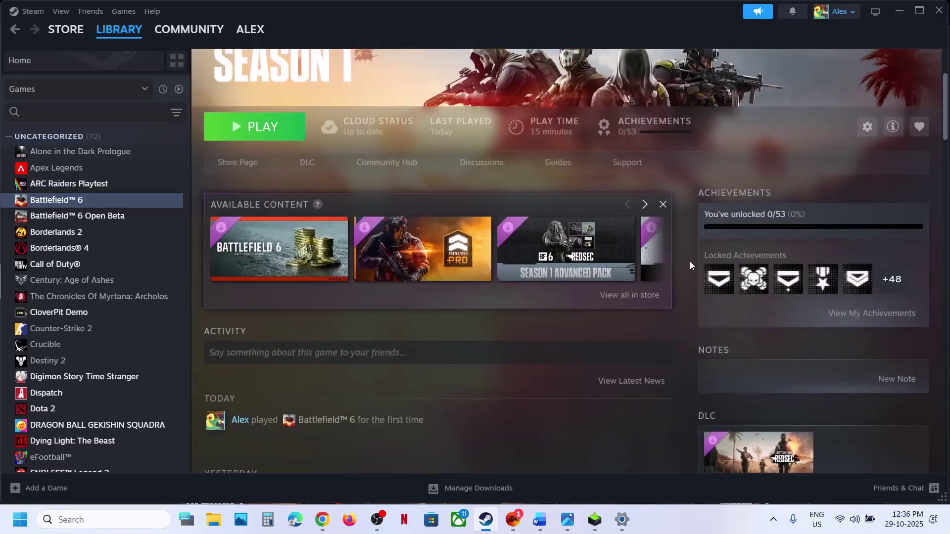
{"action": "scroll", "coordinate": [915, 343], "scroll_direction": "down", "scroll_amount": 2}
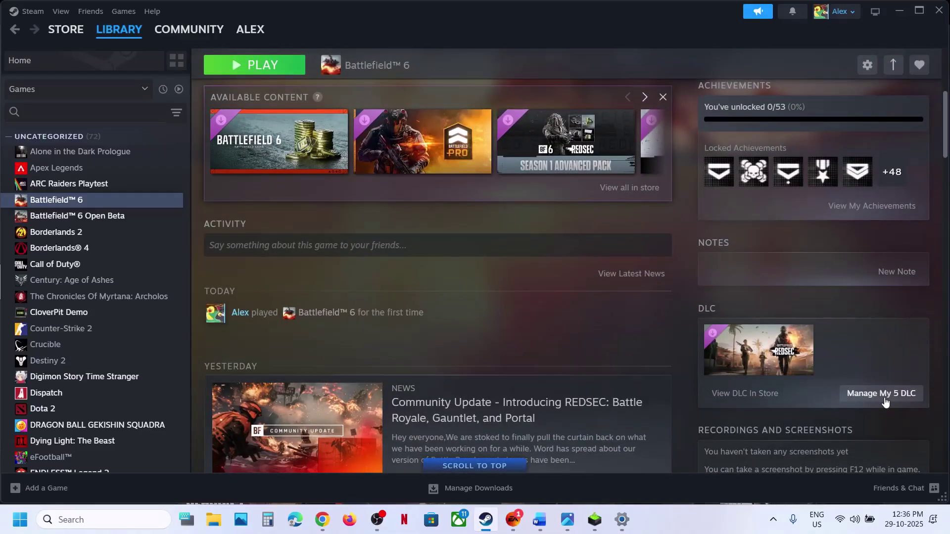
{"action": "left_click", "coordinate": [884, 393]}
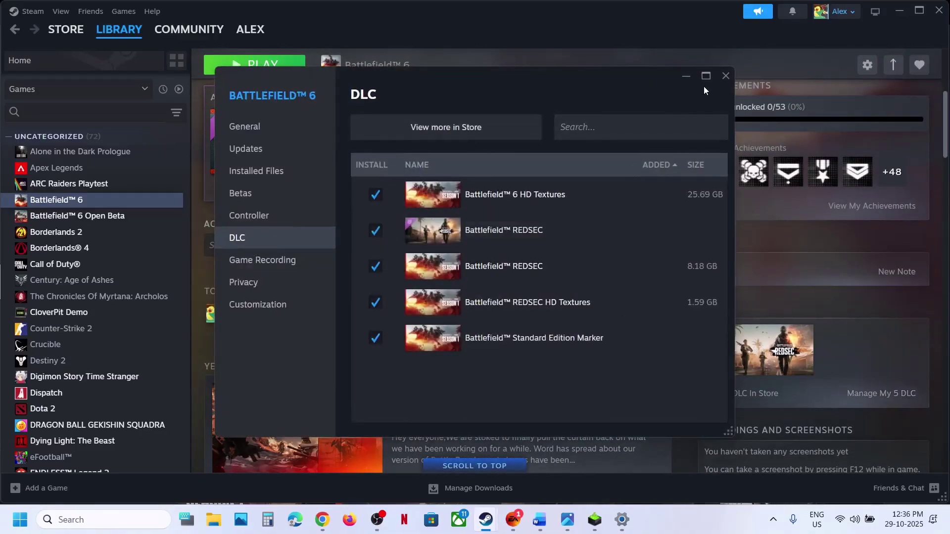
{"action": "left_click", "coordinate": [726, 75]}
{"action": "scroll", "coordinate": [513, 245], "scroll_direction": "up", "scroll_amount": 5}
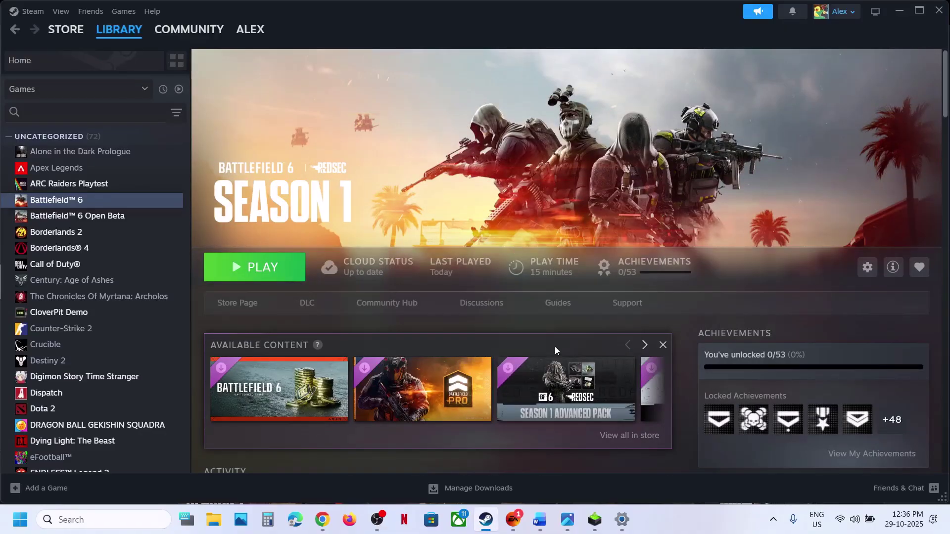
Step: Review the Step 5 and Step 6 troubleshooting notes in Word
{"action": "left_click", "coordinate": [540, 519]}
{"action": "scroll", "coordinate": [364, 332], "scroll_direction": "down", "scroll_amount": 3}
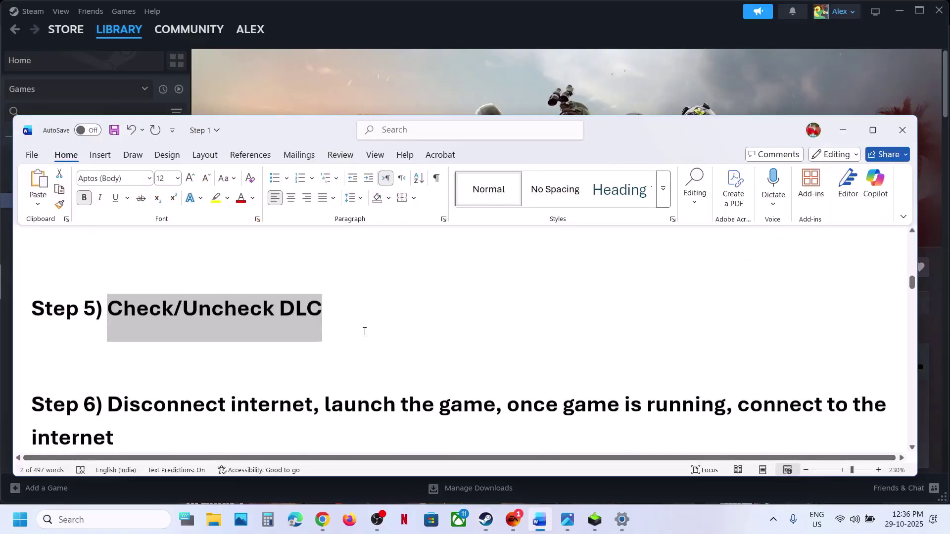
{"action": "scroll", "coordinate": [365, 332], "scroll_direction": "up", "scroll_amount": 1}
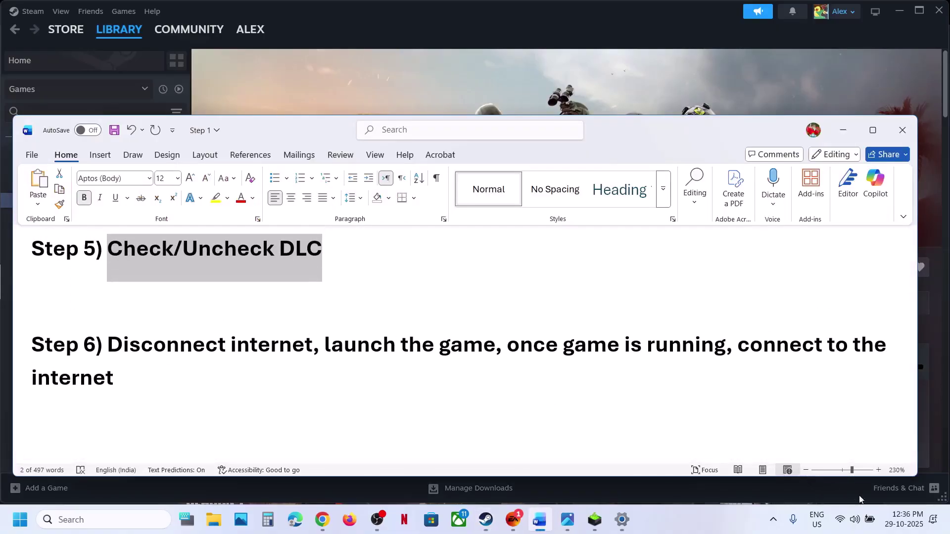
Step: Turn Wi-Fi off in Quick Settings so Steam's Battlefield 6 page shows no connection
{"action": "left_click", "coordinate": [857, 522]}
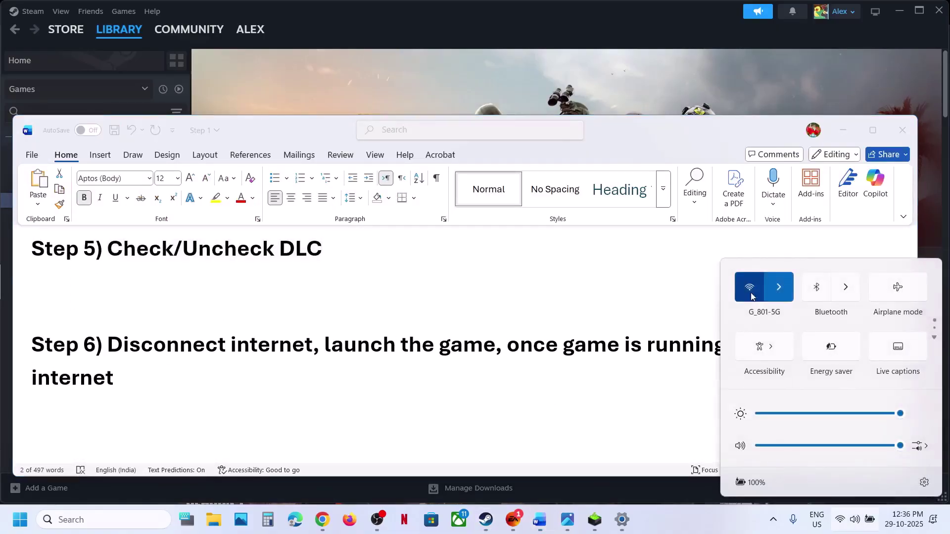
{"action": "left_click", "coordinate": [750, 287]}
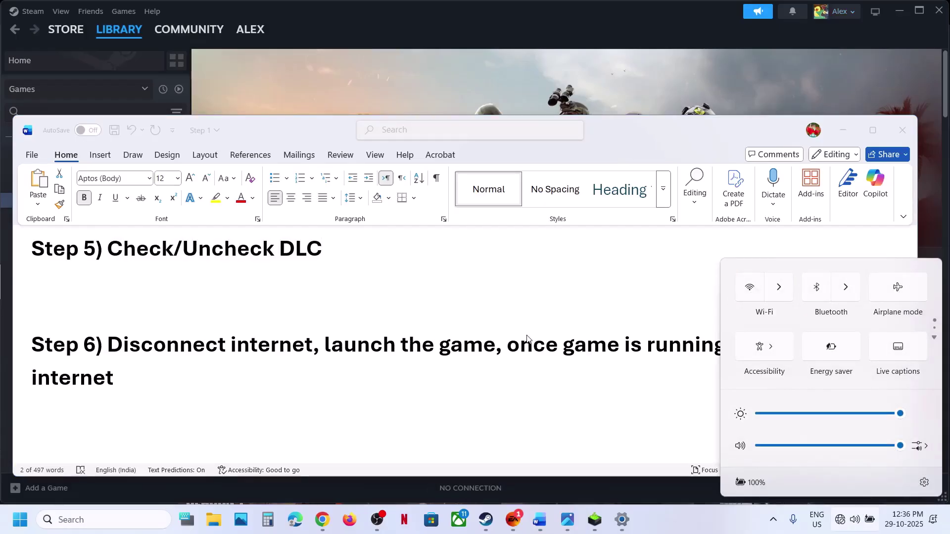
{"action": "left_click", "coordinate": [544, 333]}
{"action": "left_click", "coordinate": [540, 105]}
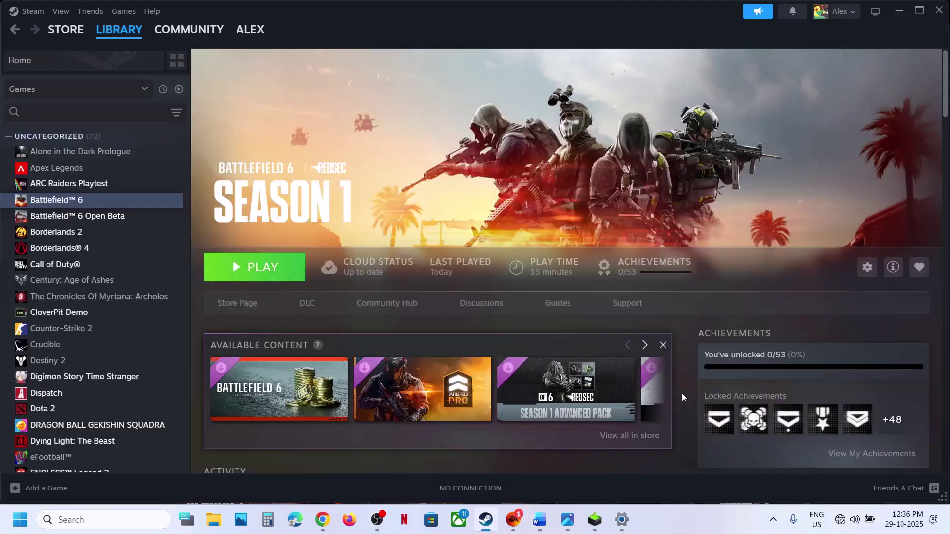
Step: Turn Wi-Fi back on and bring up the EA app's Battlefield page
{"action": "left_click", "coordinate": [839, 526]}
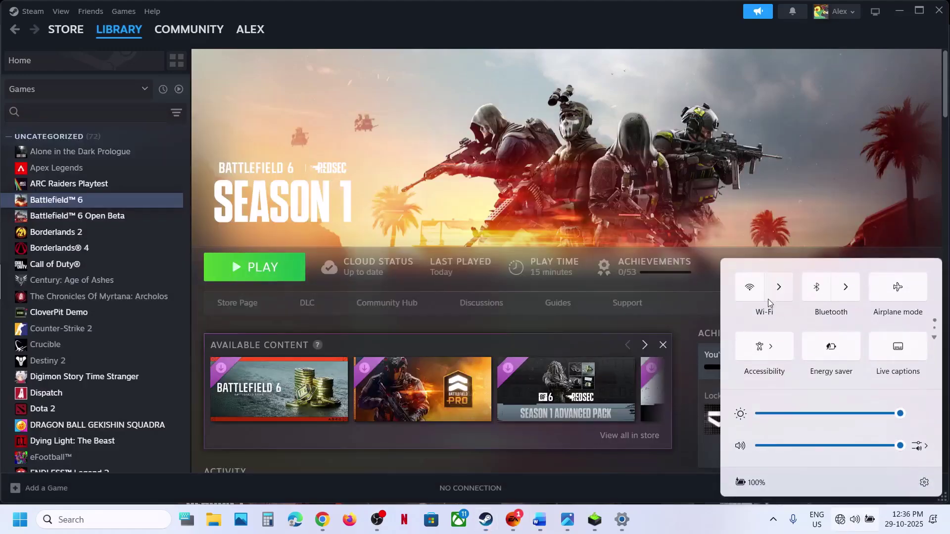
{"action": "left_click", "coordinate": [749, 287]}
{"action": "left_click", "coordinate": [569, 184]}
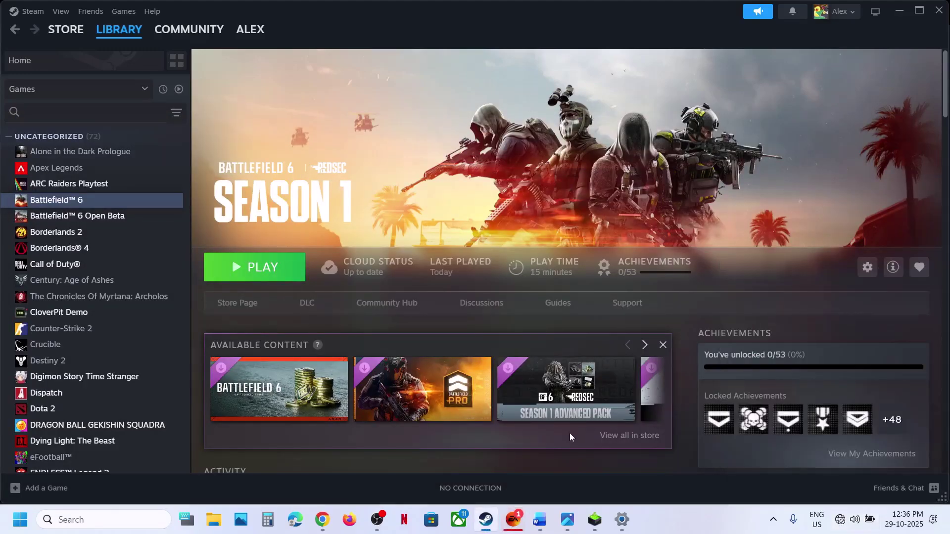
{"action": "left_click", "coordinate": [513, 519]}
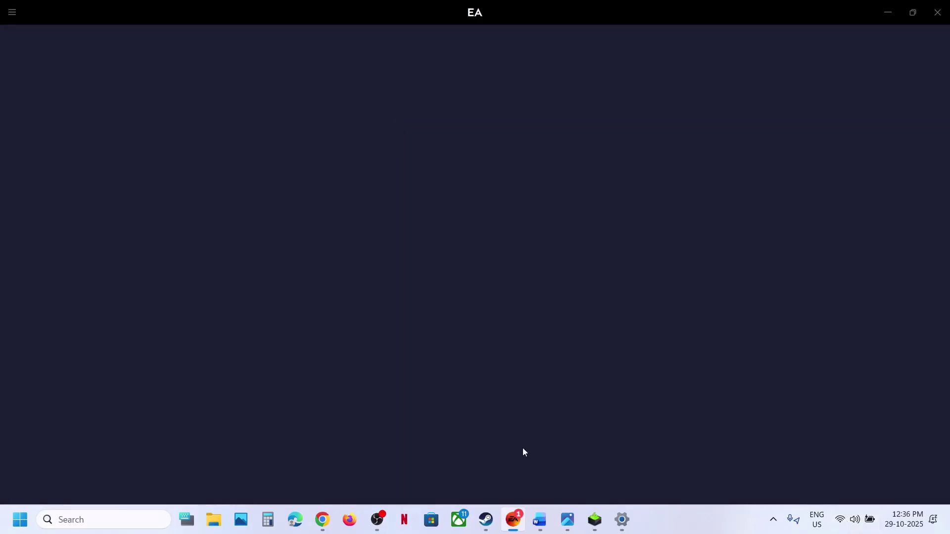
Step: Open the help.ea.com anticheat link from the Step 7 notes in Word
{"action": "left_click", "coordinate": [540, 520]}
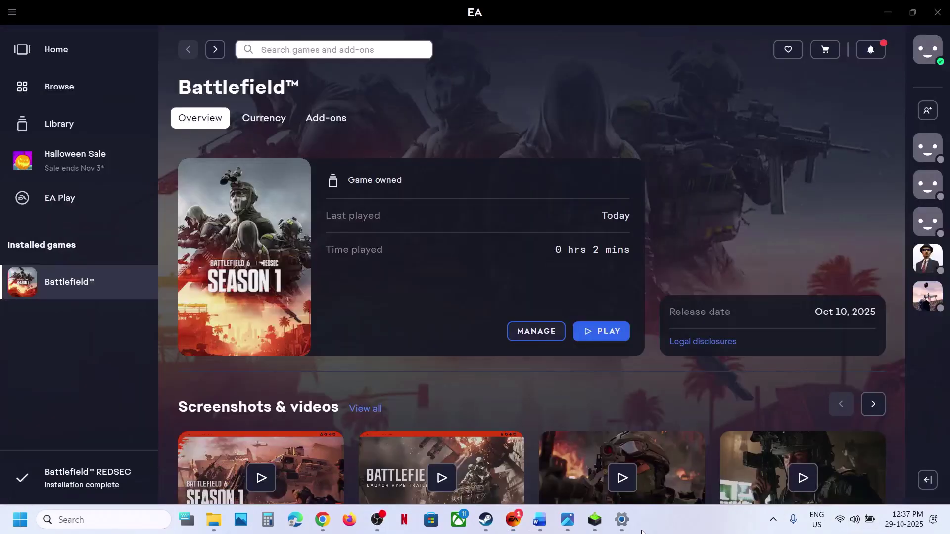
{"action": "left_click", "coordinate": [540, 519]}
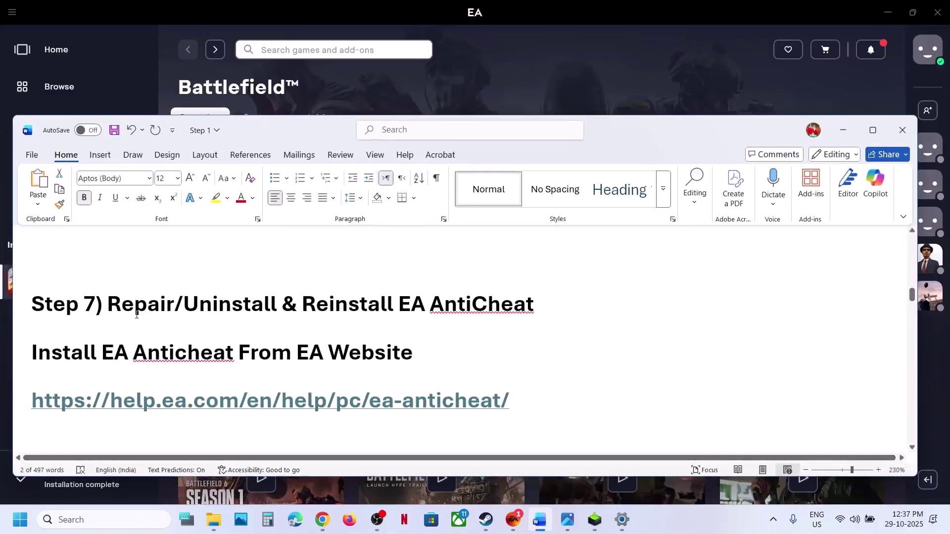
{"action": "left_click_drag", "start_coordinate": [122, 314], "coordinate": [534, 307]}
{"action": "left_click", "coordinate": [487, 304]}
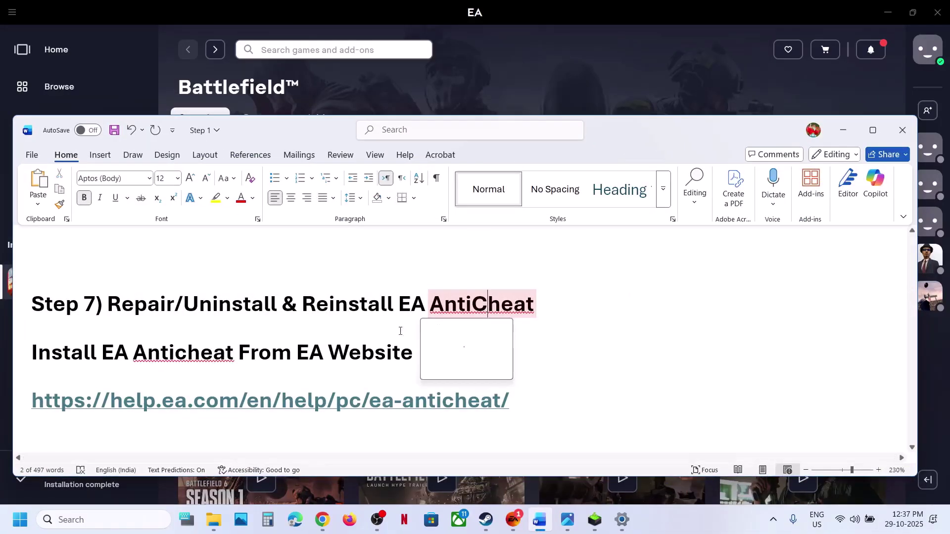
{"action": "scroll", "coordinate": [325, 367], "scroll_direction": "down", "scroll_amount": 1}
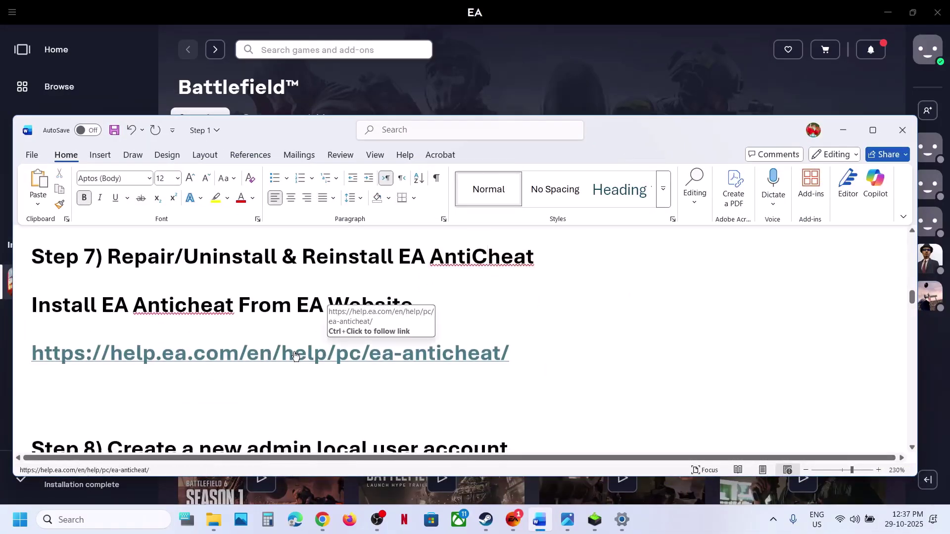
{"action": "left_click", "coordinate": [295, 355], "text": "ctrl"}
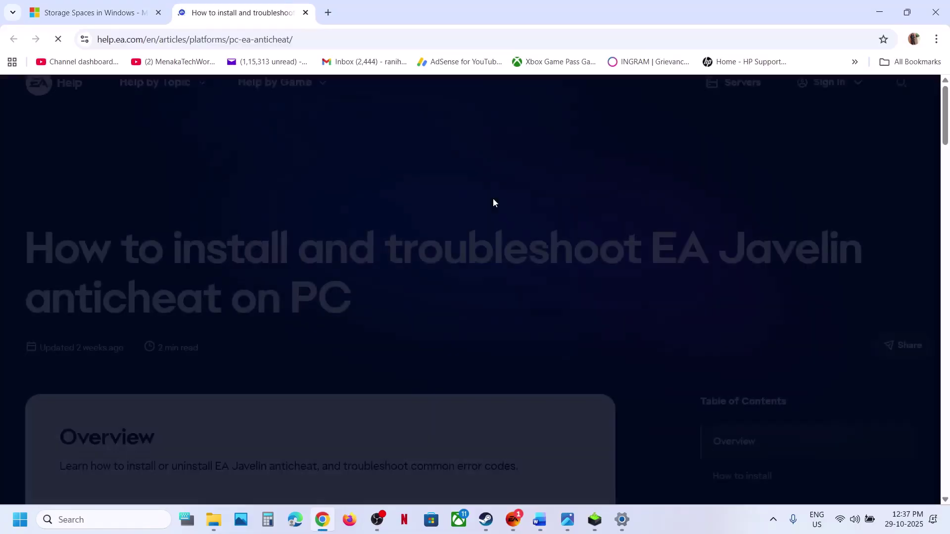
Step: Download EAAntiCheat.Installer.exe from EA Help and run it, allowing the UAC prompt
{"action": "scroll", "coordinate": [335, 399], "scroll_direction": "down", "scroll_amount": 10}
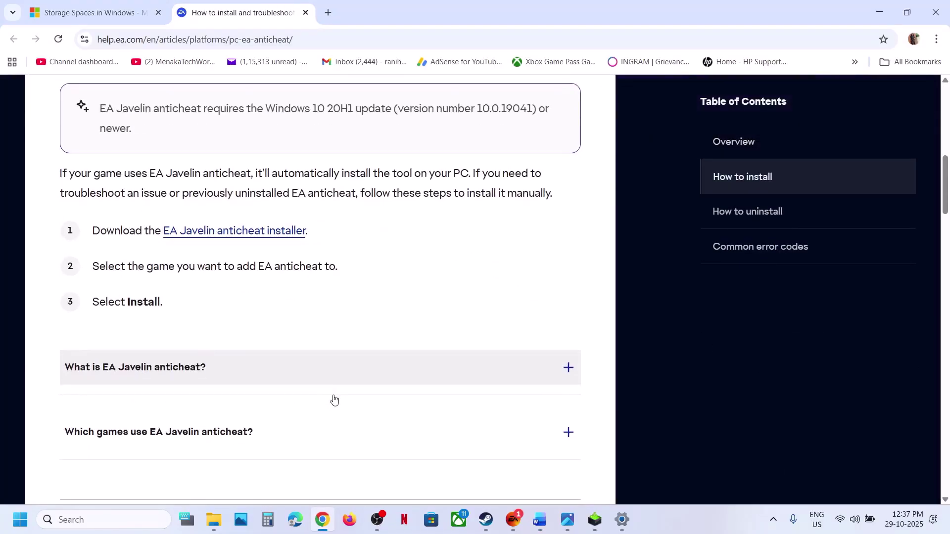
{"action": "left_click", "coordinate": [227, 242]}
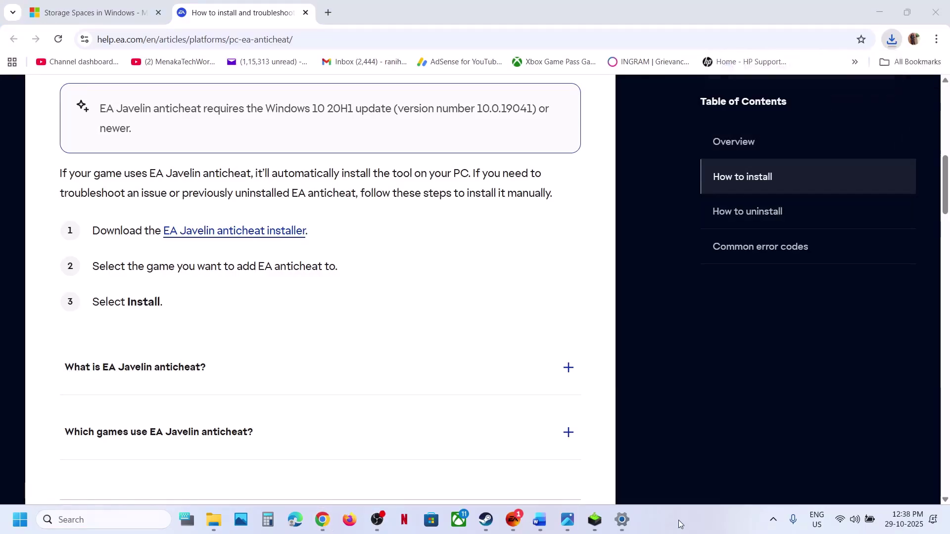
{"action": "left_click", "coordinate": [893, 44]}
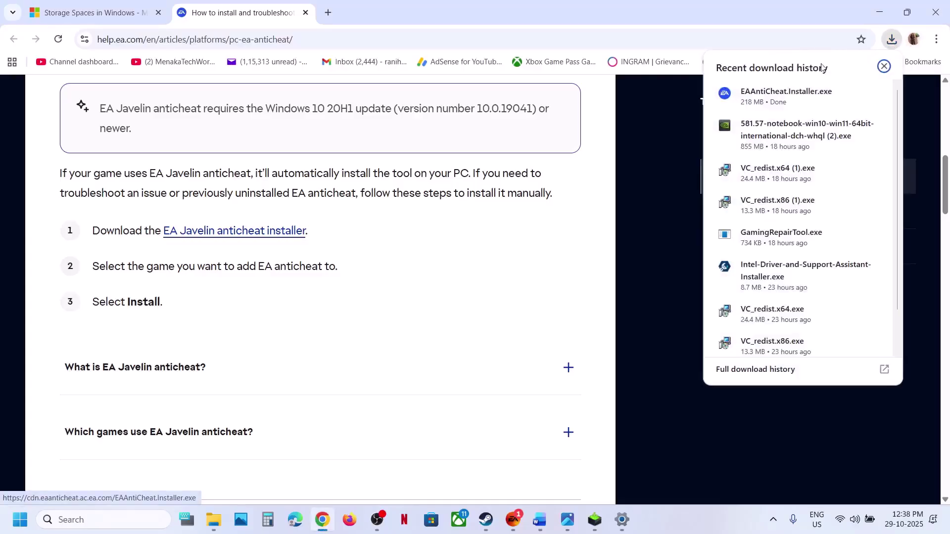
{"action": "left_click", "coordinate": [574, 223]}
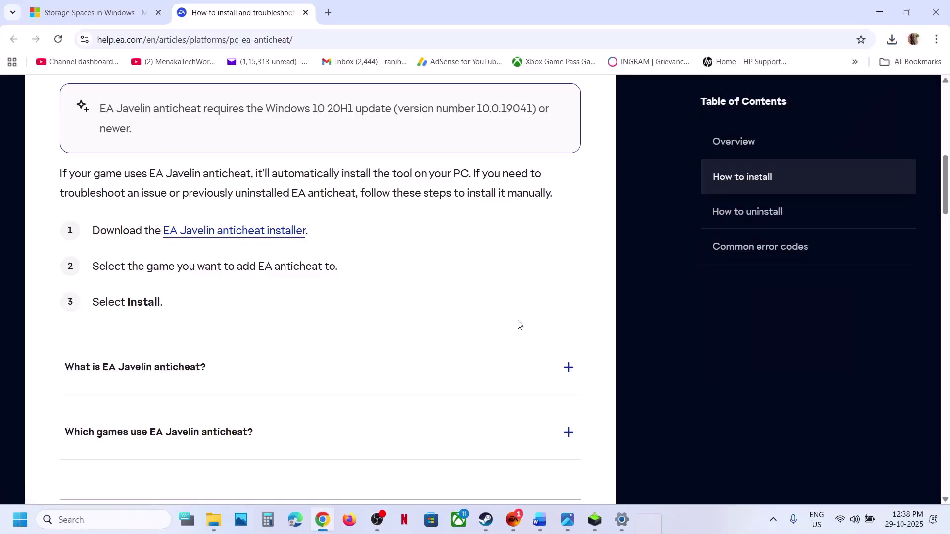
{"action": "left_click", "coordinate": [440, 365]}
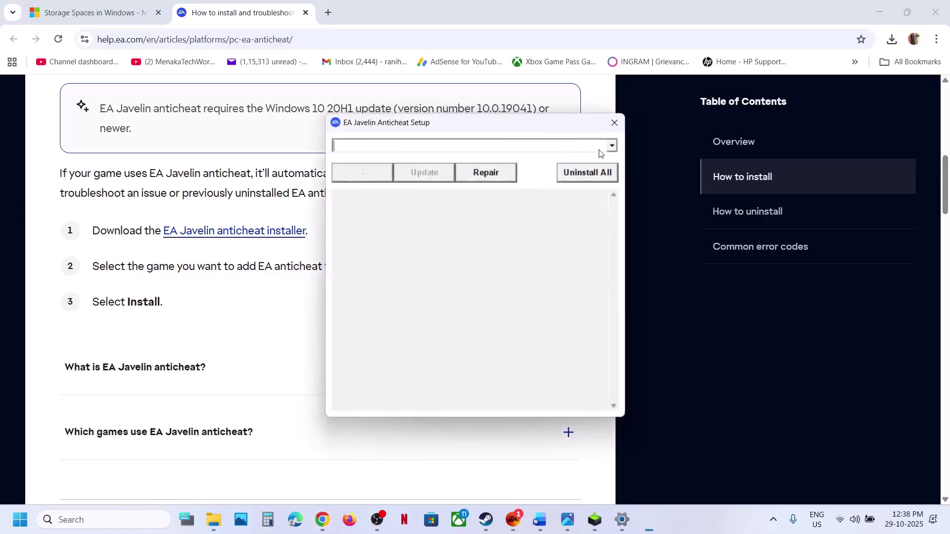
Step: Choose (Installed) Battlefield 6 in the setup dropdown and start a Repair
{"action": "left_click", "coordinate": [612, 146]}
{"action": "scroll", "coordinate": [415, 219], "scroll_direction": "down", "scroll_amount": 3}
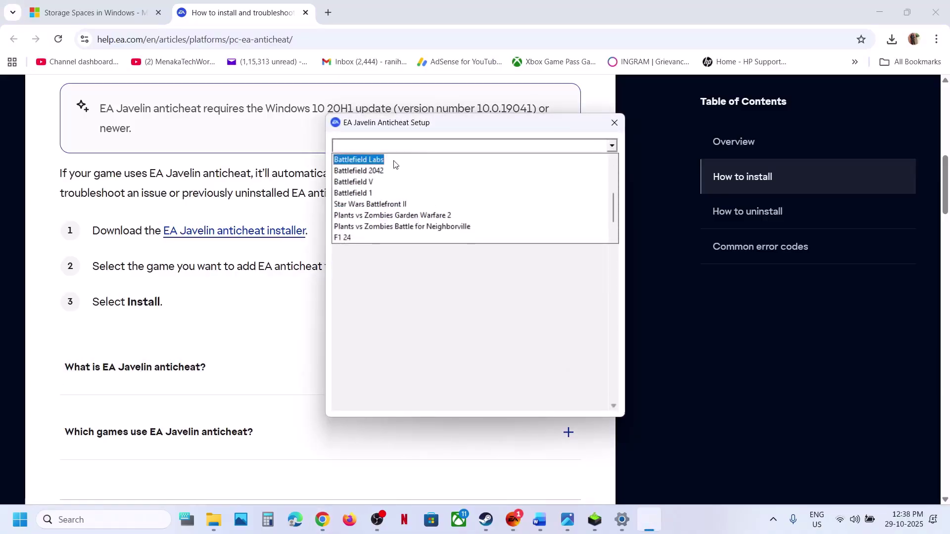
{"action": "scroll", "coordinate": [398, 241], "scroll_direction": "down", "scroll_amount": 1}
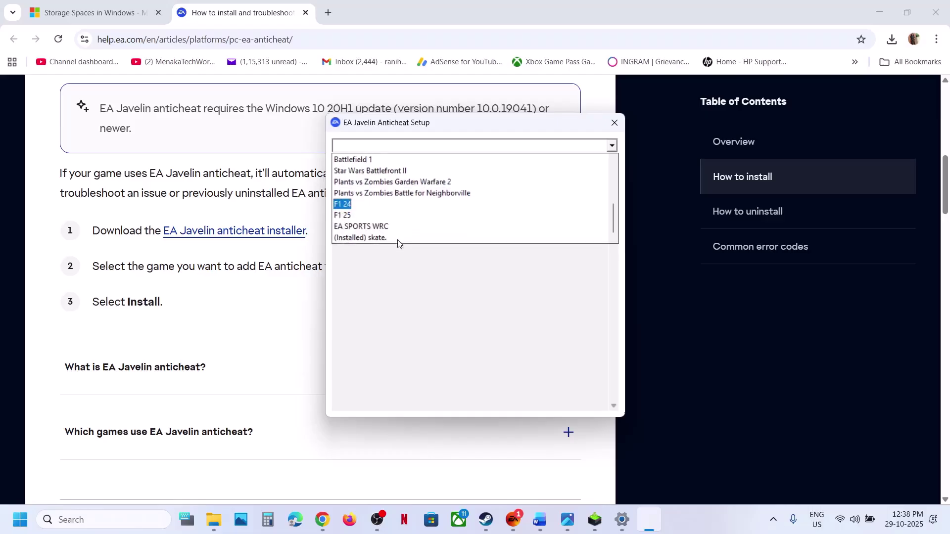
{"action": "scroll", "coordinate": [398, 243], "scroll_direction": "up", "scroll_amount": 4}
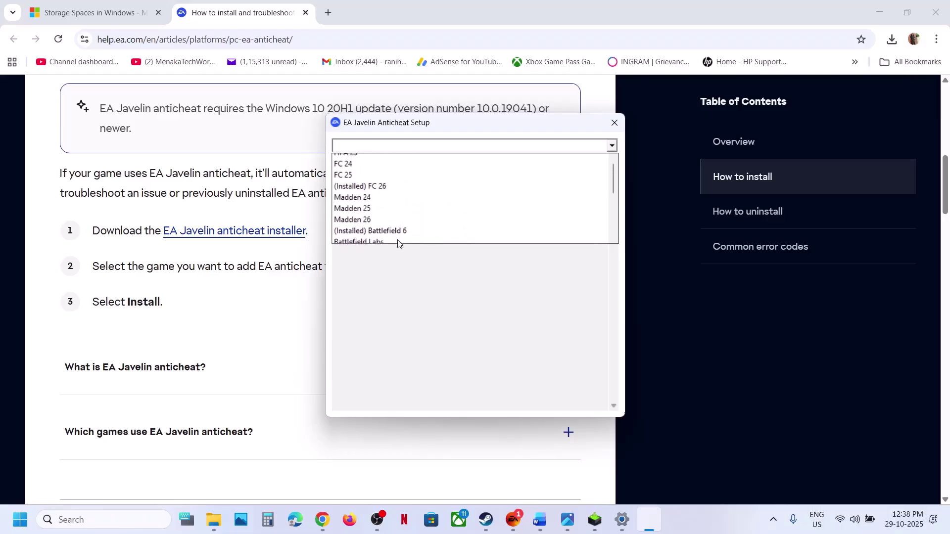
{"action": "left_click", "coordinate": [383, 238]}
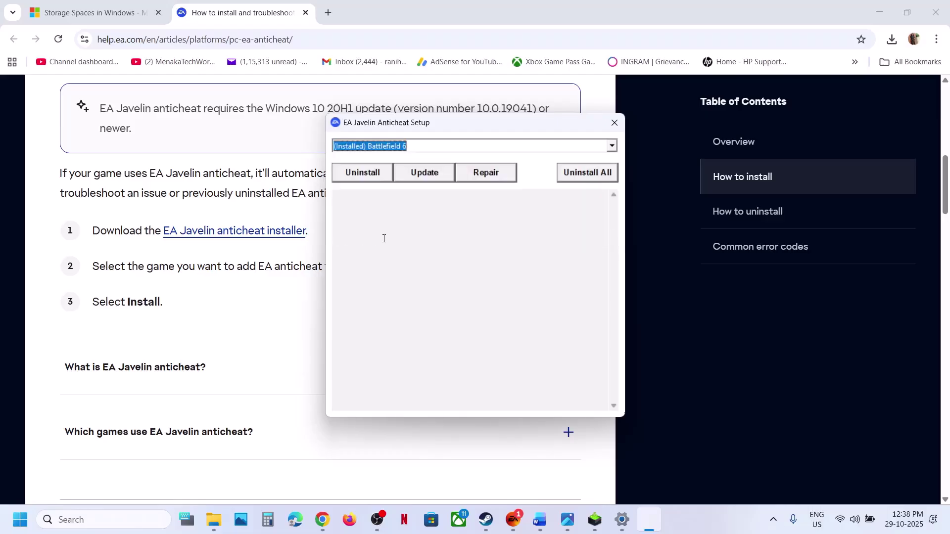
{"action": "left_click", "coordinate": [511, 173]}
{"action": "left_click", "coordinate": [495, 303]}
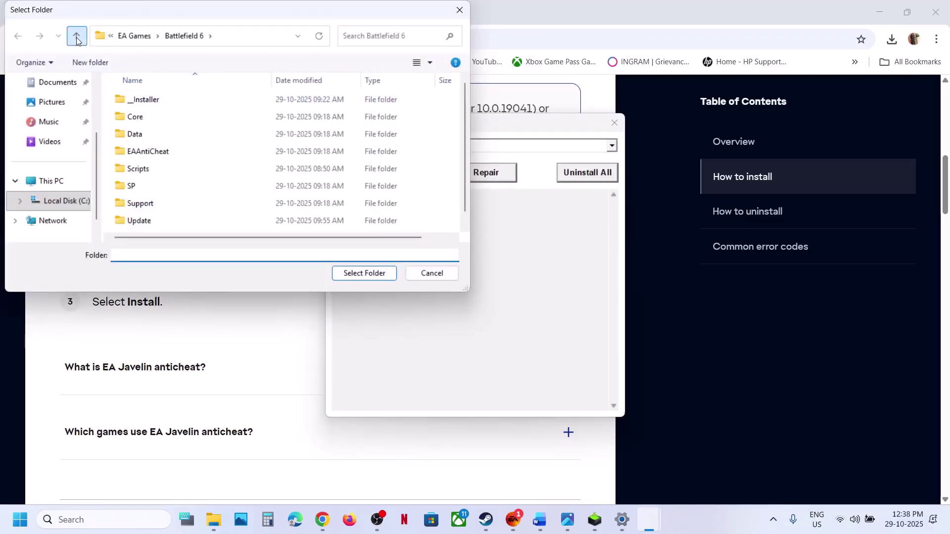
Step: Select the Battlefield 6 game folder and confirm the log reports 'Install success'
{"action": "left_click", "coordinate": [77, 36]}
{"action": "left_click", "coordinate": [146, 104]}
{"action": "left_click", "coordinate": [363, 274]}
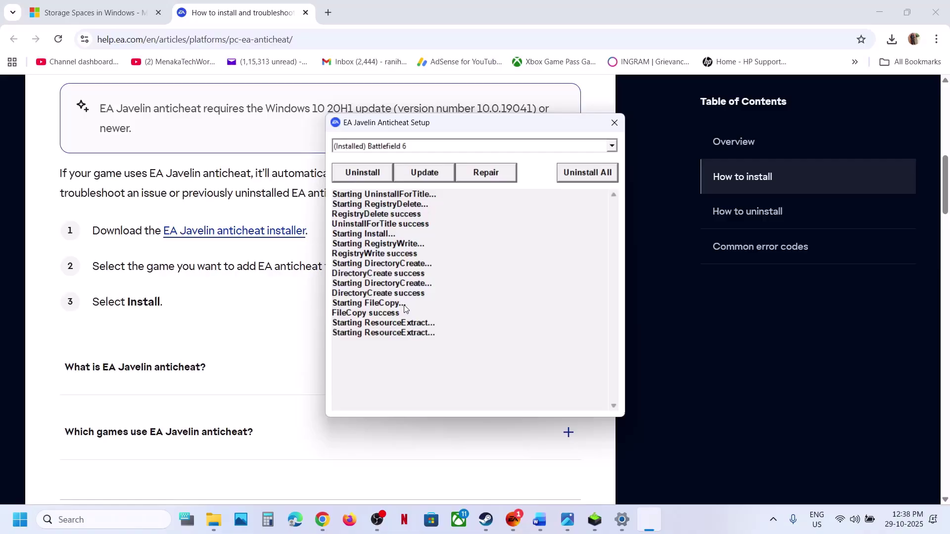
{"action": "left_click_drag", "start_coordinate": [399, 382], "coordinate": [331, 383]}
{"action": "left_click", "coordinate": [515, 520]}
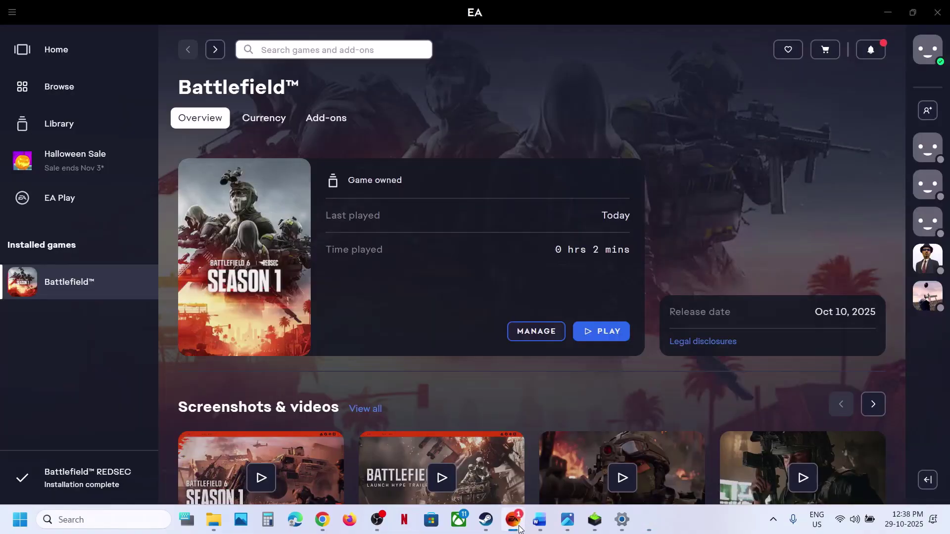
{"action": "left_click", "coordinate": [515, 520]}
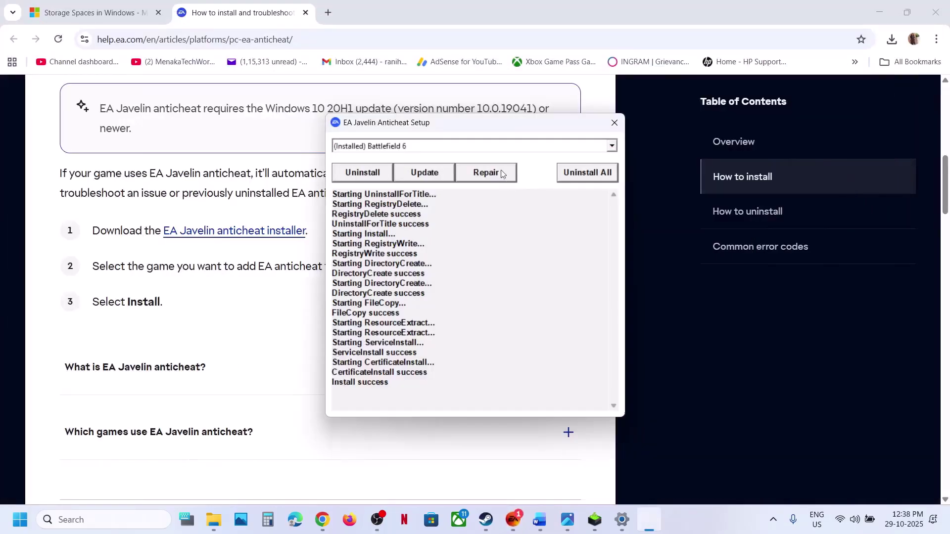
Step: Uninstall and then reinstall the Battlefield 6 anticheat in EA Javelin setup
{"action": "left_click", "coordinate": [426, 174]}
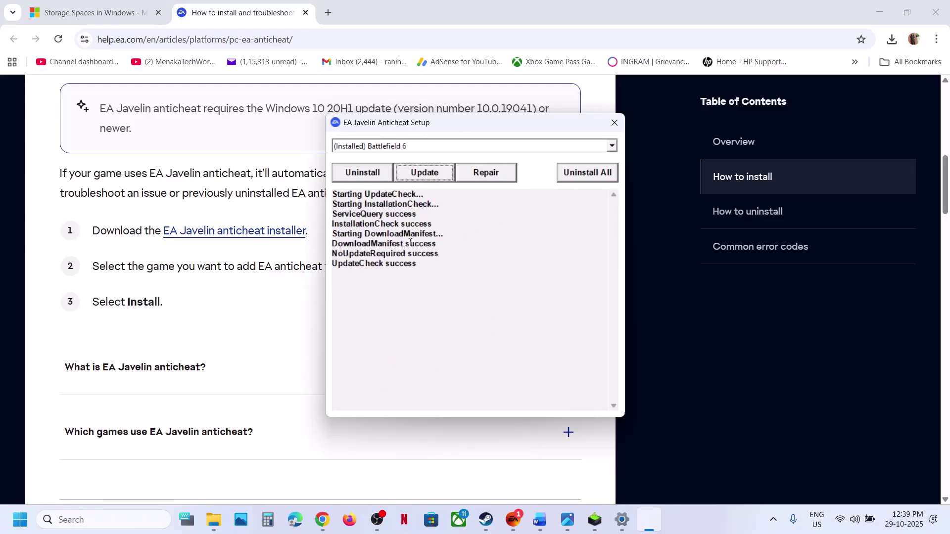
{"action": "left_click", "coordinate": [510, 531]}
{"action": "left_click", "coordinate": [510, 531]}
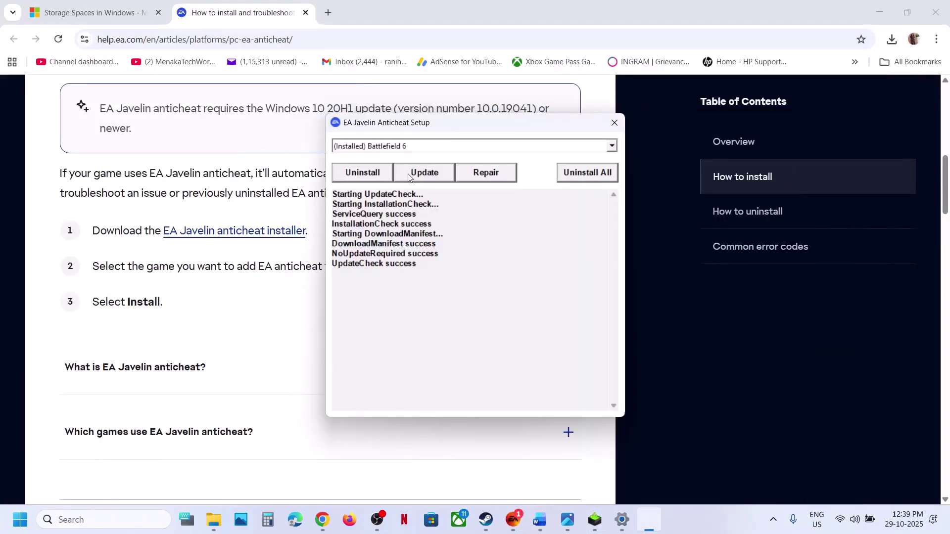
{"action": "left_click", "coordinate": [371, 168]}
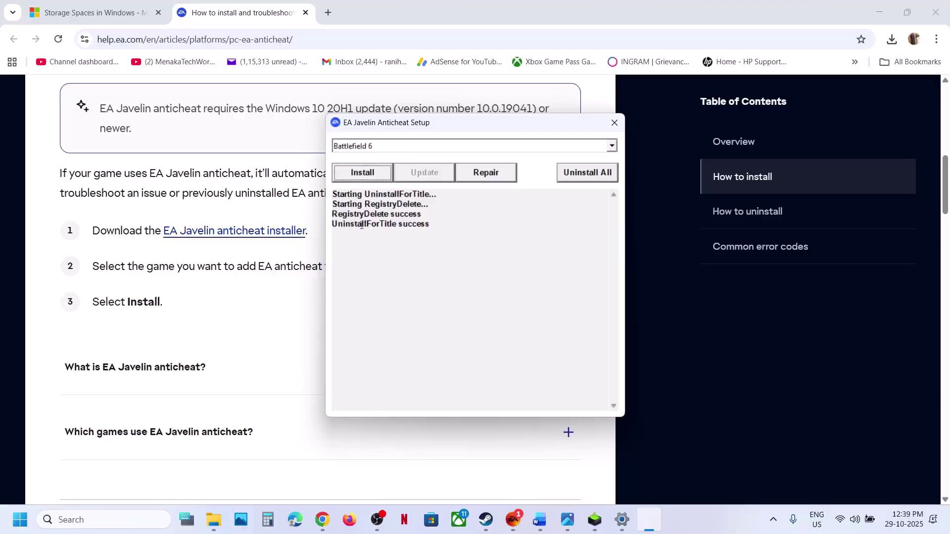
{"action": "left_click", "coordinate": [361, 174]}
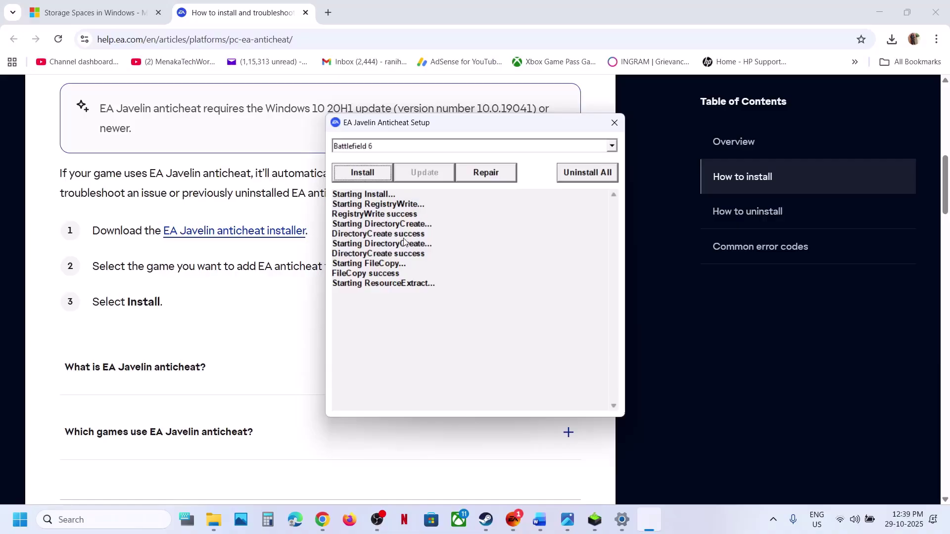
Step: After 'Install success', uninstall the anticheat once more and close setup, returning to EA app
{"action": "left_click", "coordinate": [399, 340]}
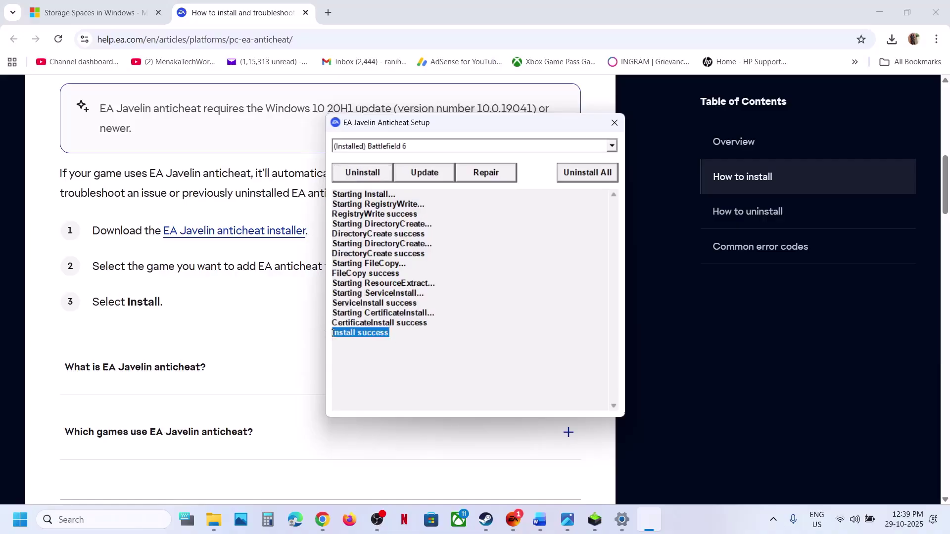
{"action": "left_click", "coordinate": [515, 519]}
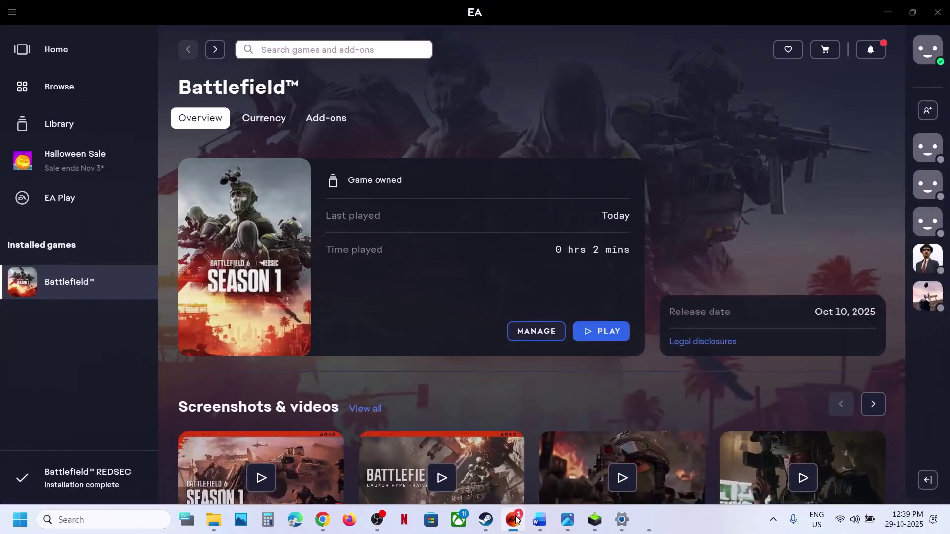
{"action": "left_click", "coordinate": [515, 520]}
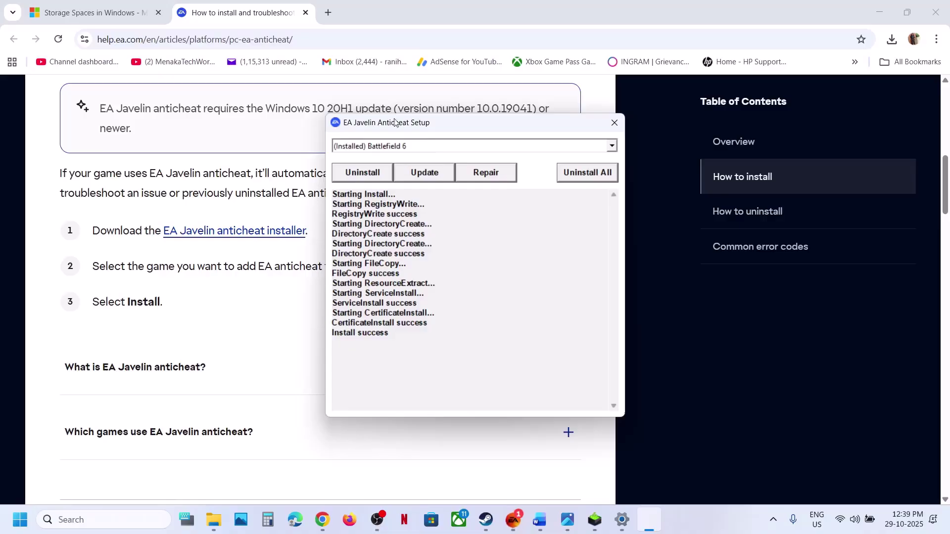
{"action": "left_click", "coordinate": [368, 177]}
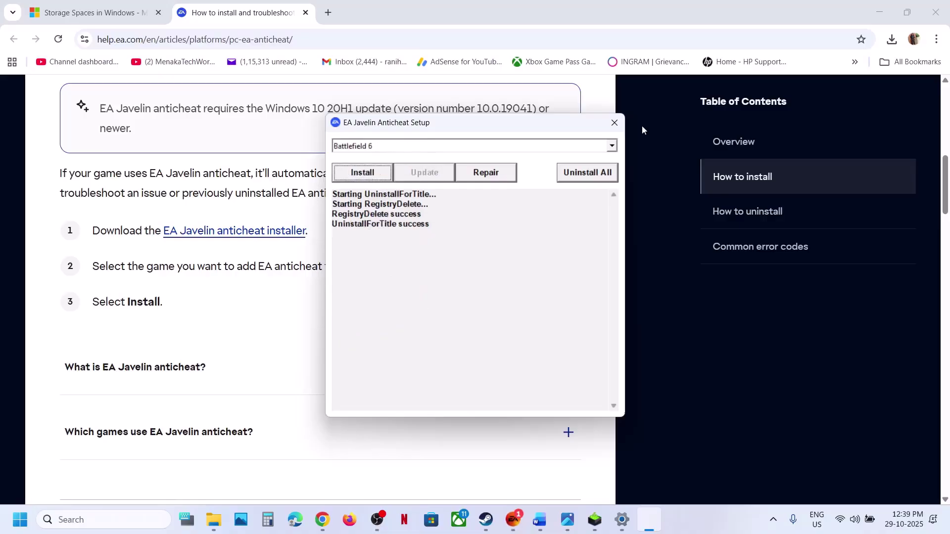
{"action": "left_click", "coordinate": [619, 126]}
{"action": "left_click", "coordinate": [514, 520]}
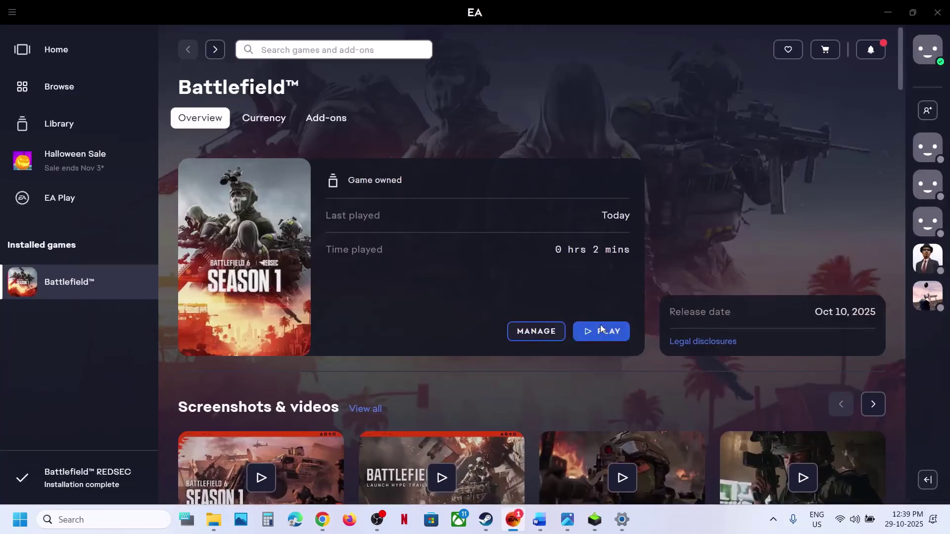
Step: Launch Battlefield from the EA app, allow the permissions prompt, and highlight Step 8 in Word
{"action": "left_click", "coordinate": [601, 328]}
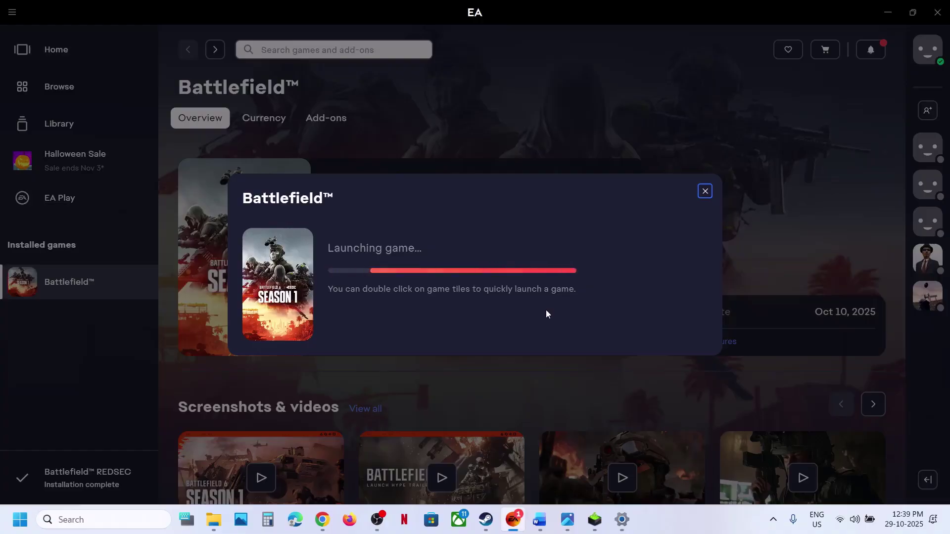
{"action": "left_click", "coordinate": [568, 291]}
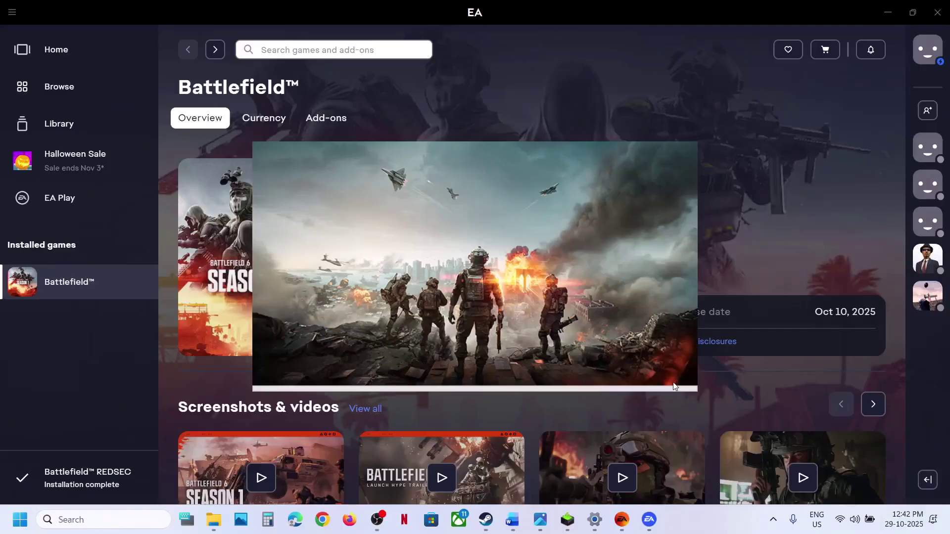
{"action": "left_click", "coordinate": [512, 520]}
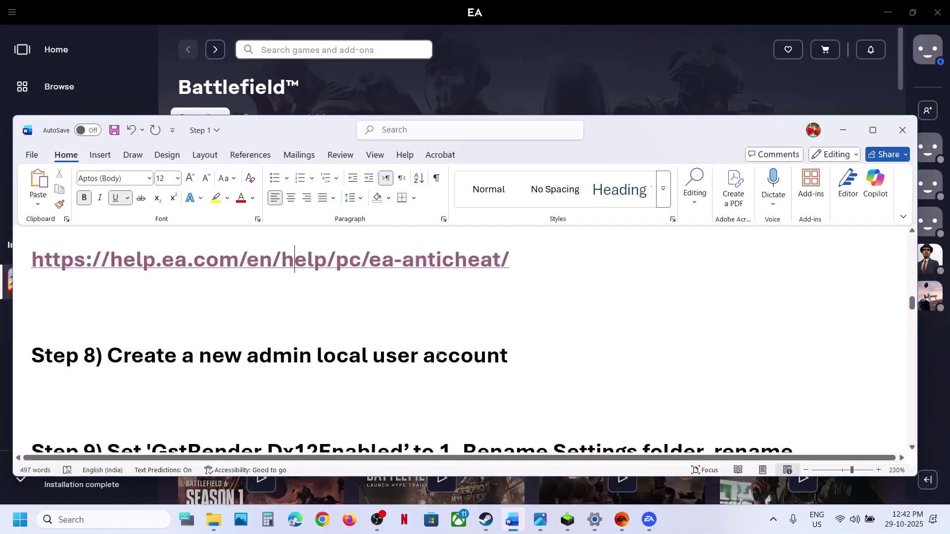
{"action": "scroll", "coordinate": [165, 343], "scroll_direction": "down", "scroll_amount": 1}
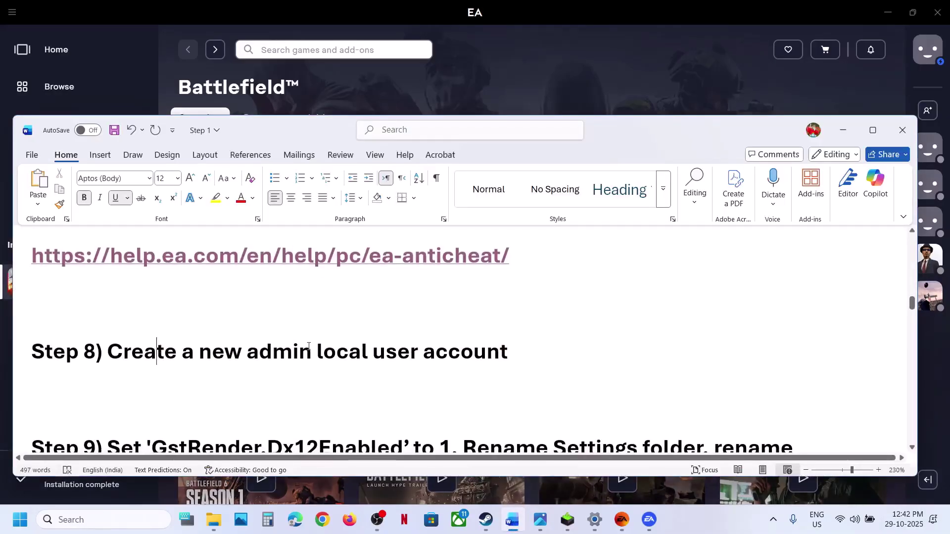
{"action": "left_click_drag", "start_coordinate": [159, 349], "coordinate": [508, 352]}
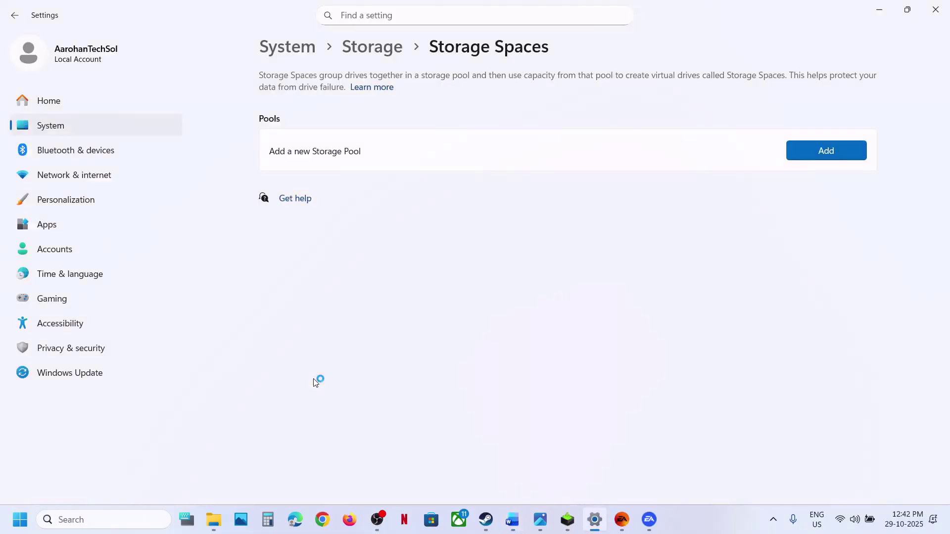
Step: Under Accounts > Other users, create a local account named 'test' without a Microsoft account
{"action": "left_click", "coordinate": [71, 249]}
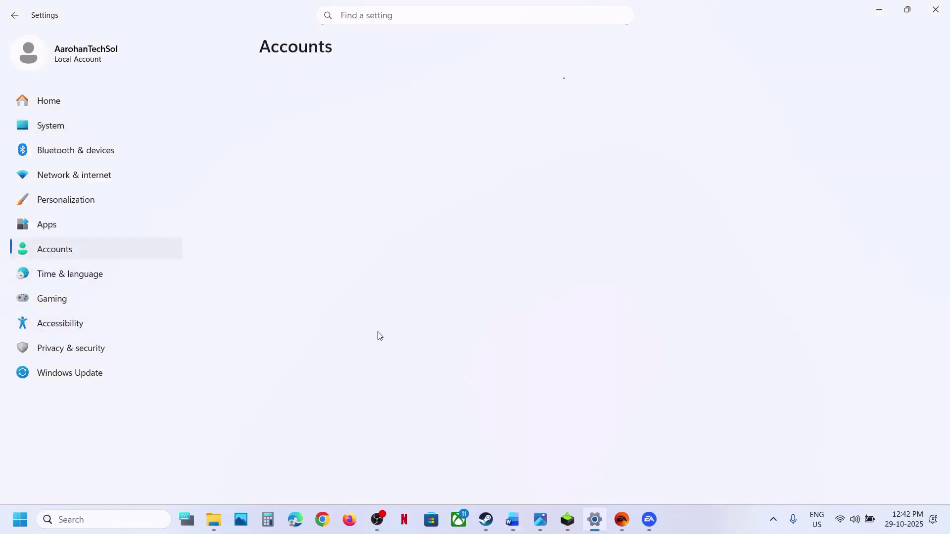
{"action": "scroll", "coordinate": [378, 335], "scroll_direction": "down", "scroll_amount": 5}
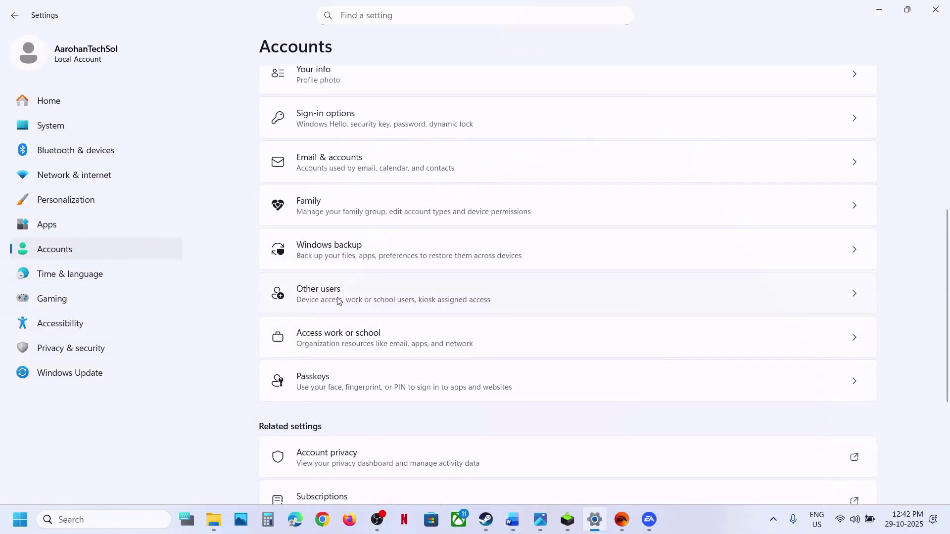
{"action": "left_click", "coordinate": [338, 295]}
{"action": "left_click", "coordinate": [849, 108]}
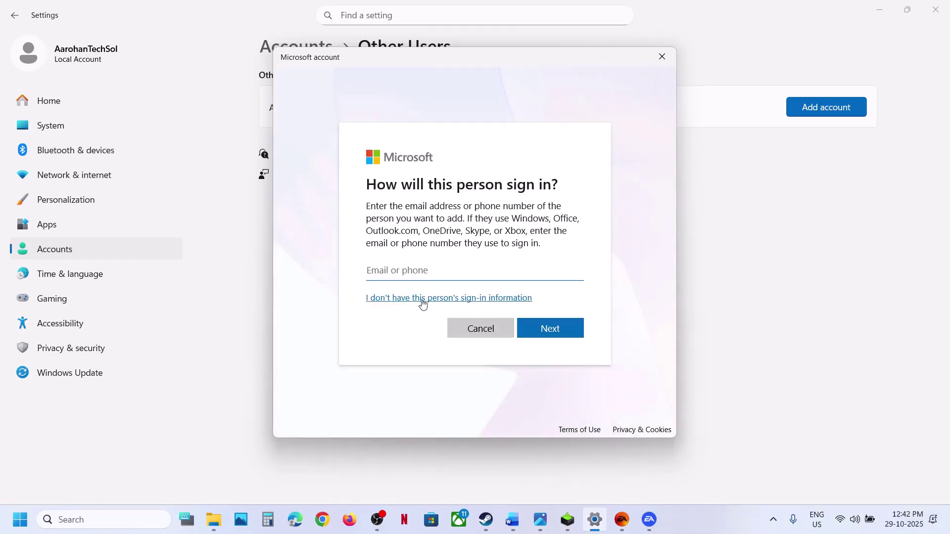
{"action": "left_click", "coordinate": [422, 298]}
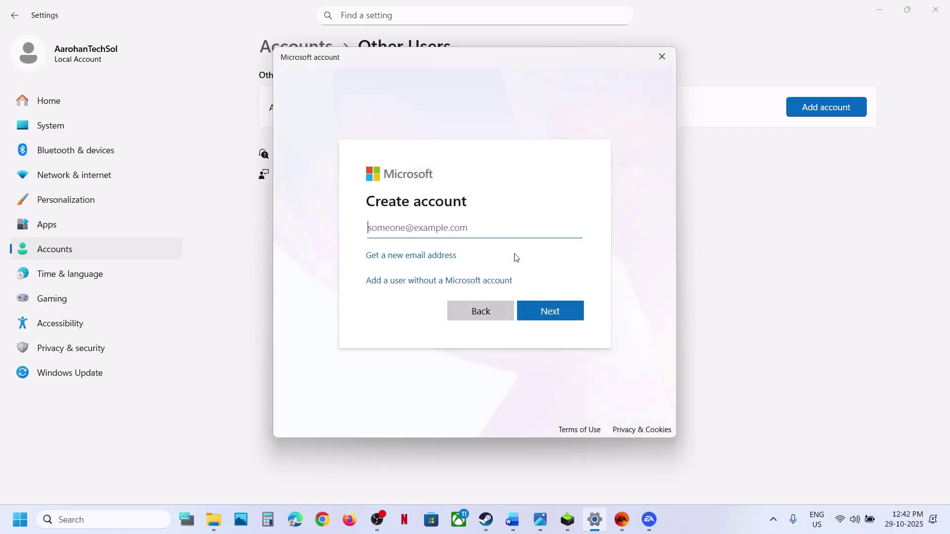
{"action": "left_click", "coordinate": [404, 281]}
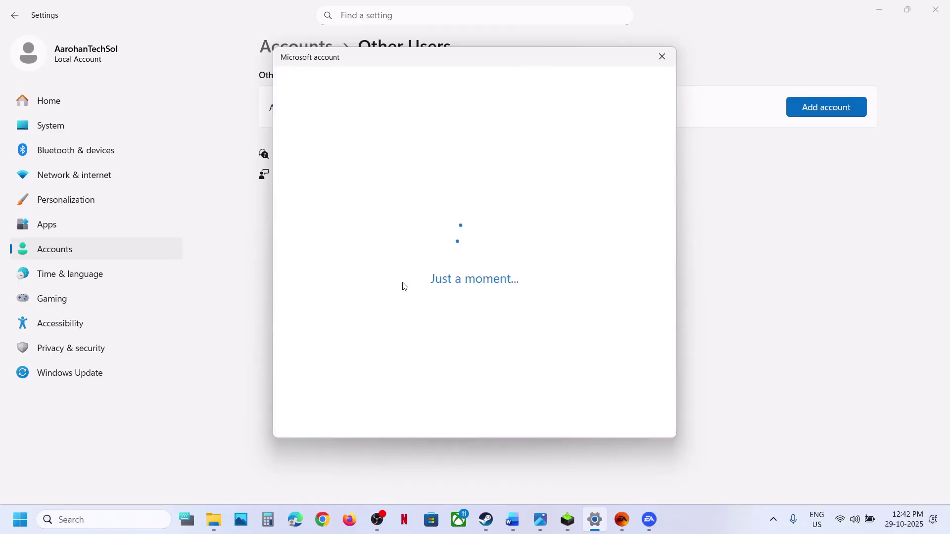
{"action": "type", "text": "test"}
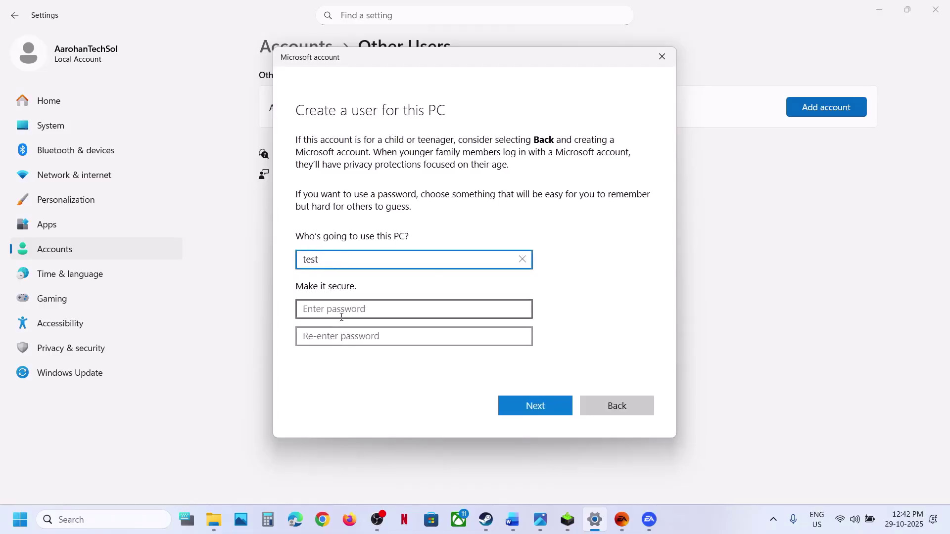
{"action": "left_click", "coordinate": [522, 408]}
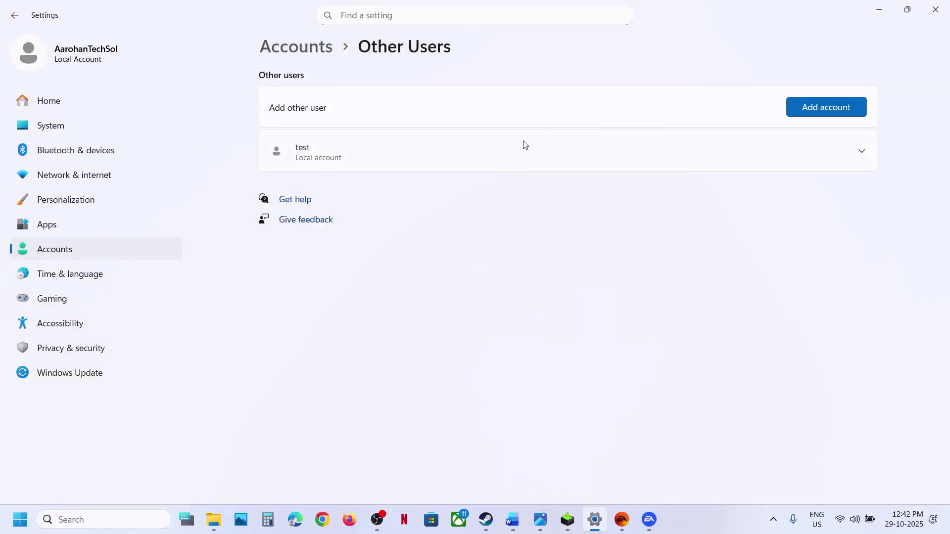
Step: Change the test account's type to Administrator
{"action": "left_click", "coordinate": [497, 156]}
{"action": "left_click", "coordinate": [788, 188]}
{"action": "left_click", "coordinate": [346, 266]}
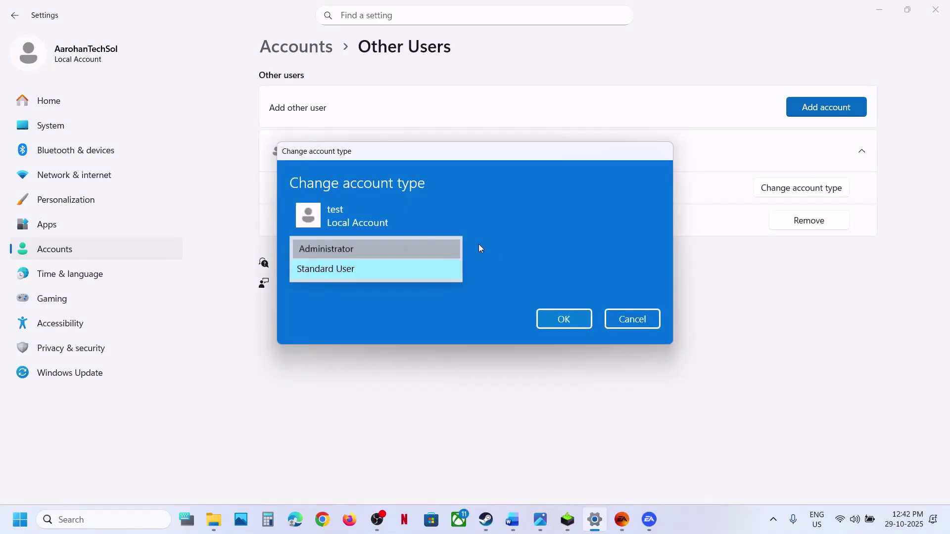
{"action": "left_click", "coordinate": [378, 251]}
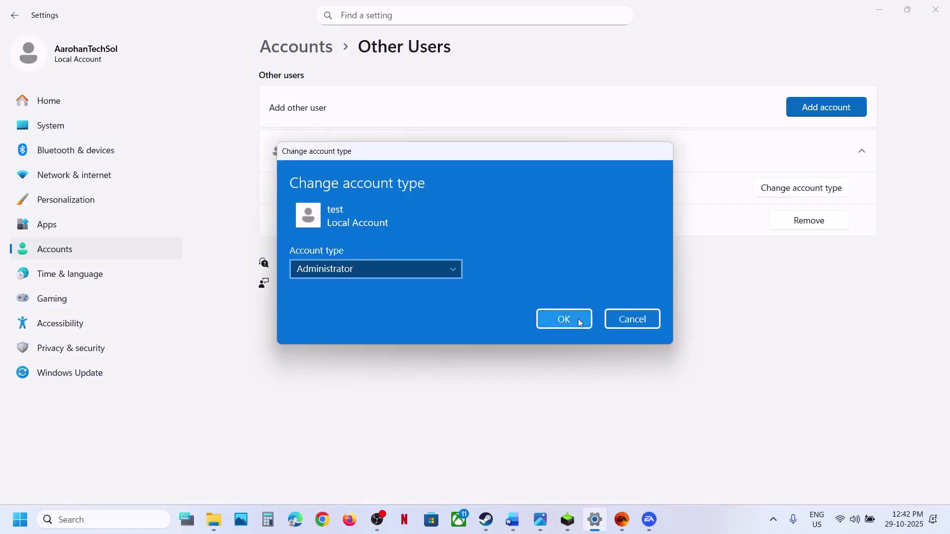
{"action": "left_click", "coordinate": [564, 320]}
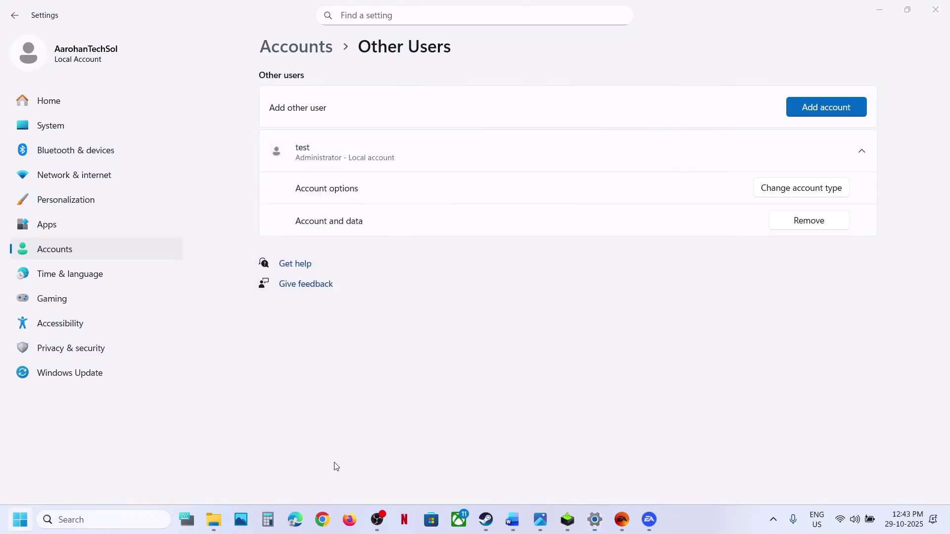
Step: Close the Start power menu and bring the Word notes to Step 9 on GstRender.Dx12Enabled
{"action": "left_click", "coordinate": [360, 477]}
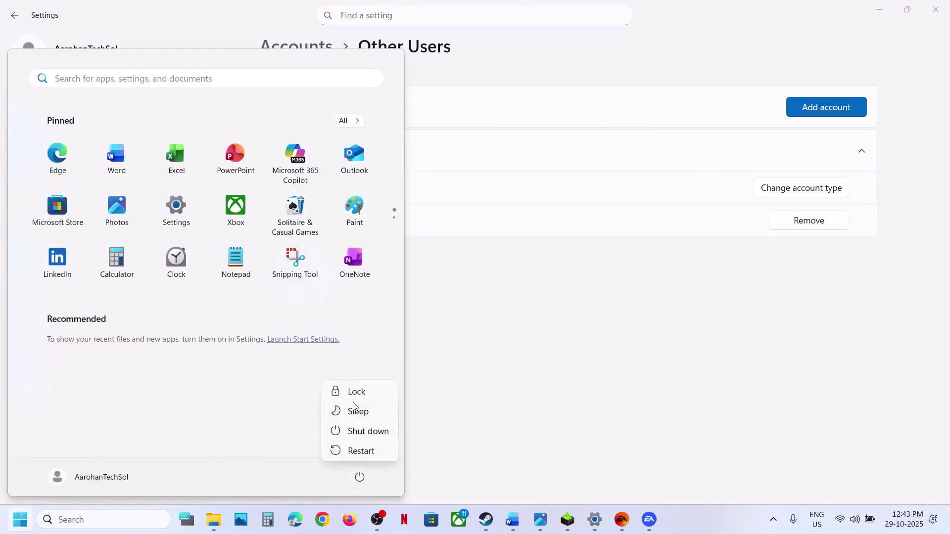
{"action": "left_click", "coordinate": [526, 378]}
{"action": "left_click", "coordinate": [526, 377]}
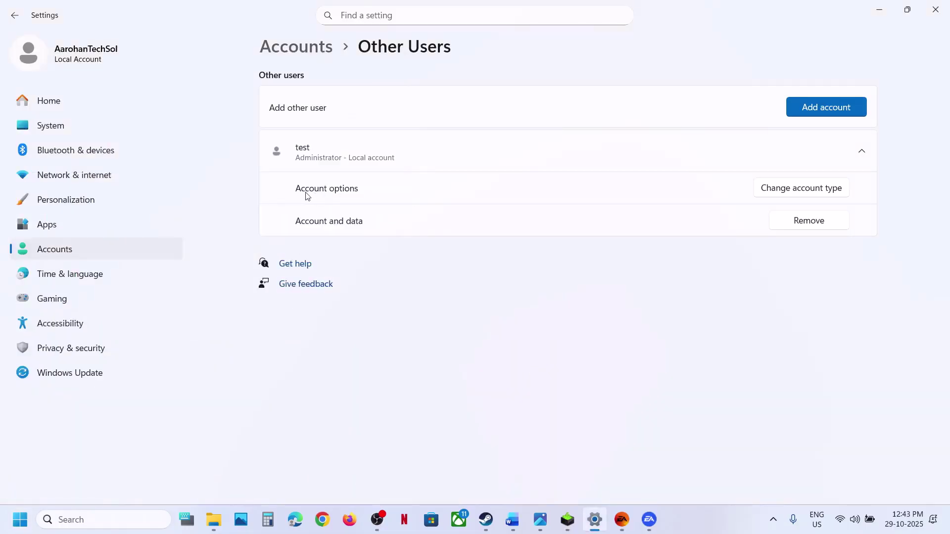
{"action": "left_click", "coordinate": [622, 520]}
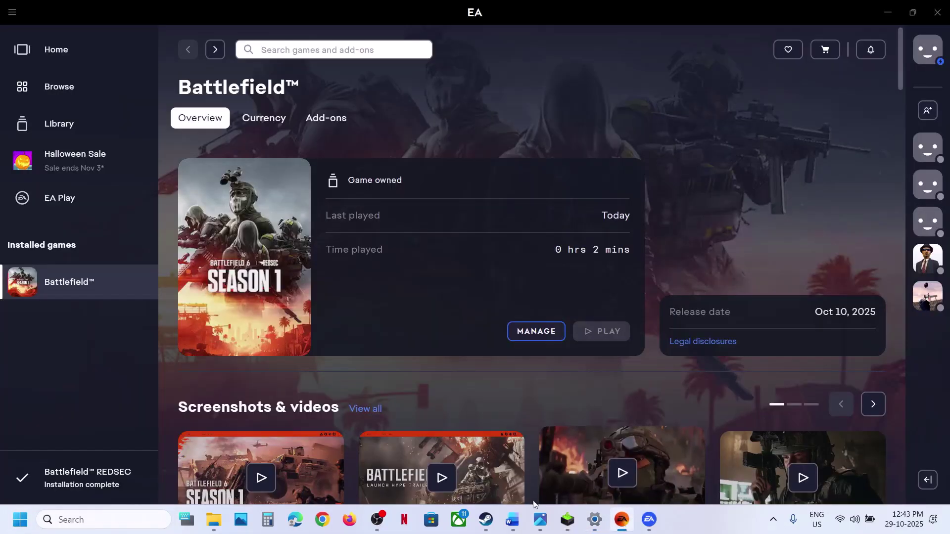
{"action": "left_click", "coordinate": [512, 520]}
{"action": "scroll", "coordinate": [402, 346], "scroll_direction": "down", "scroll_amount": 3}
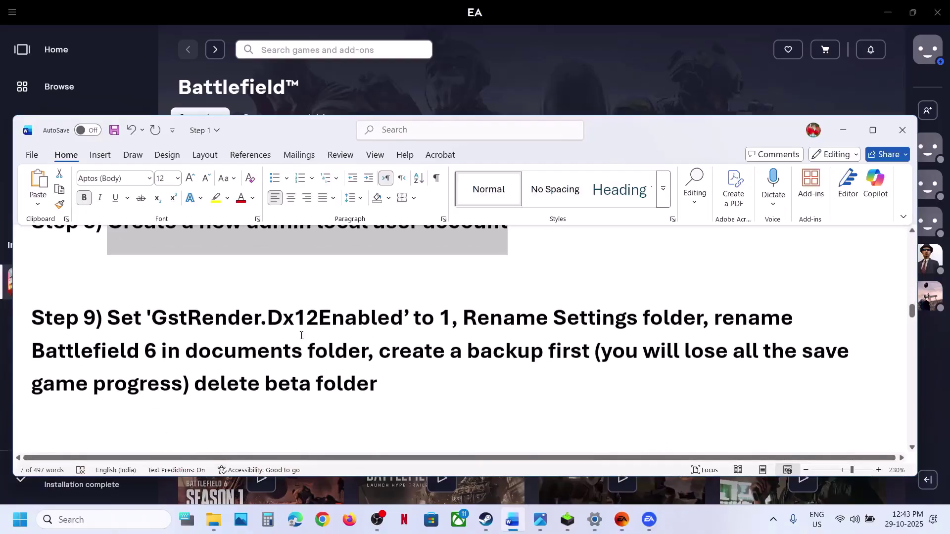